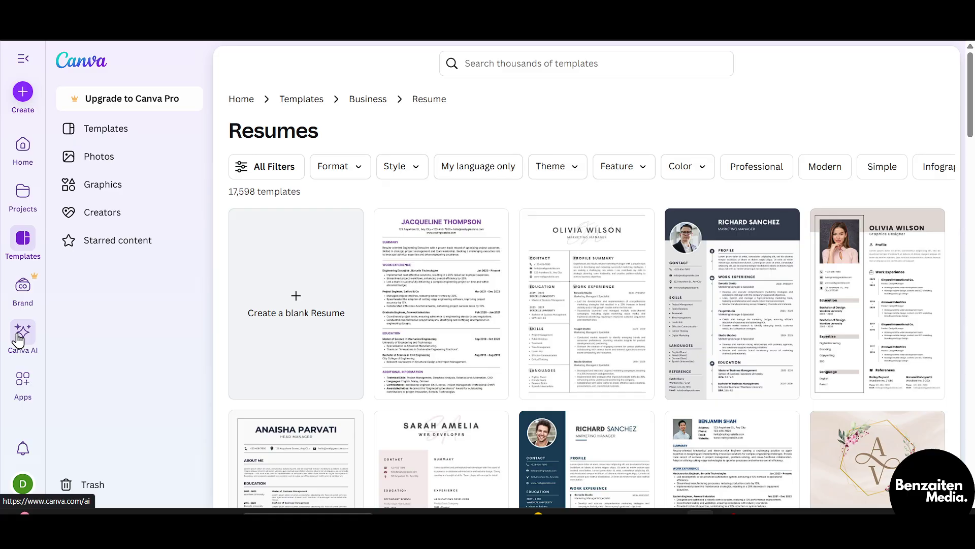
# Step: Open Canva AI and set it up to design a social media graphic in the Instagram Post format
pyautogui.click(19, 338)
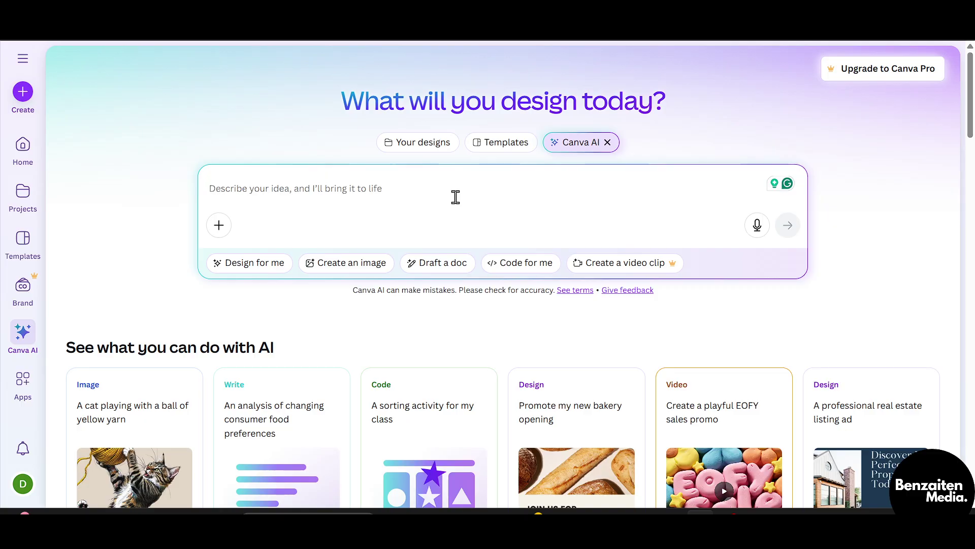
pyautogui.click(252, 261)
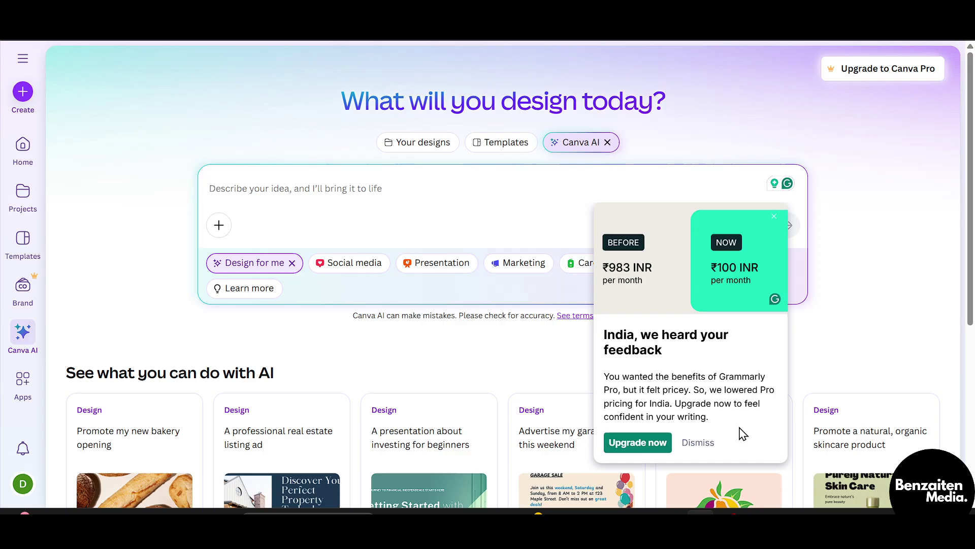
pyautogui.click(698, 443)
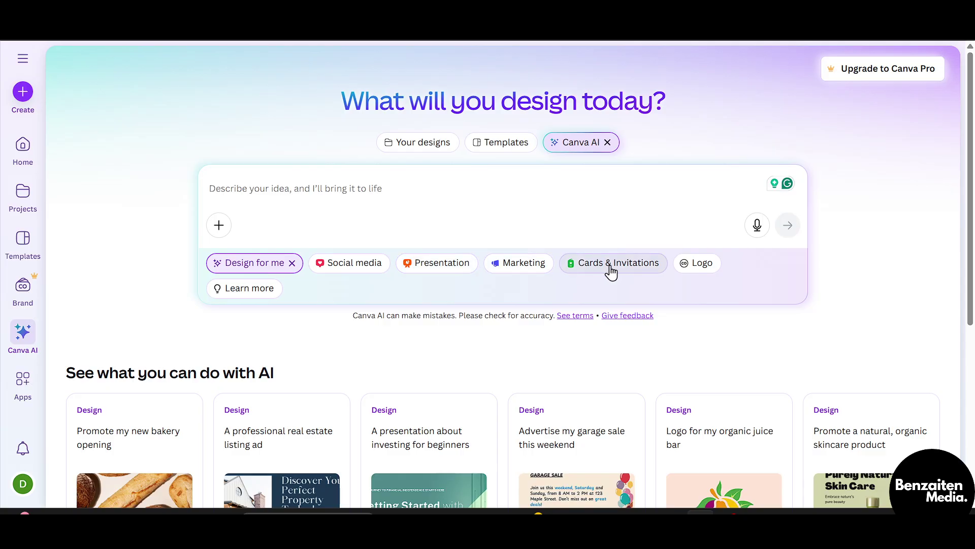
pyautogui.click(345, 270)
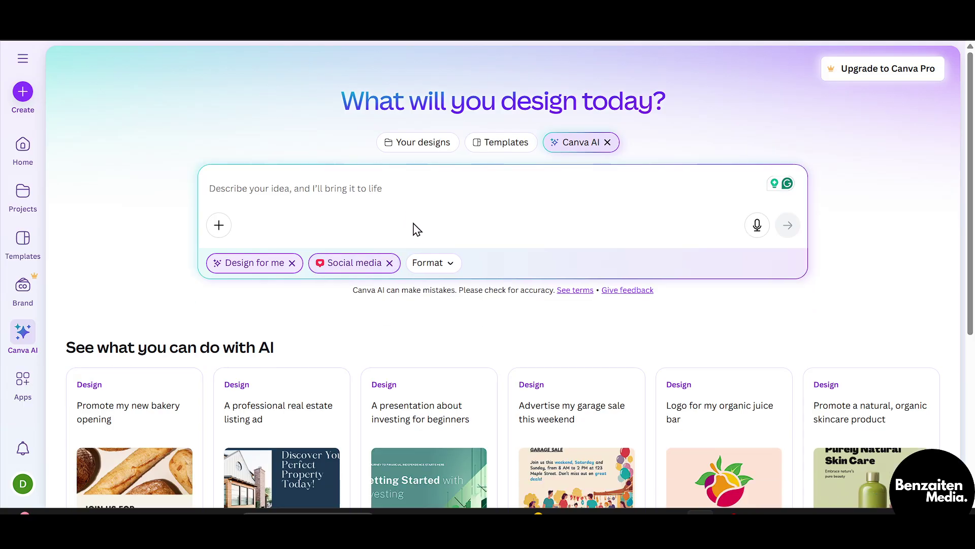
pyautogui.click(437, 275)
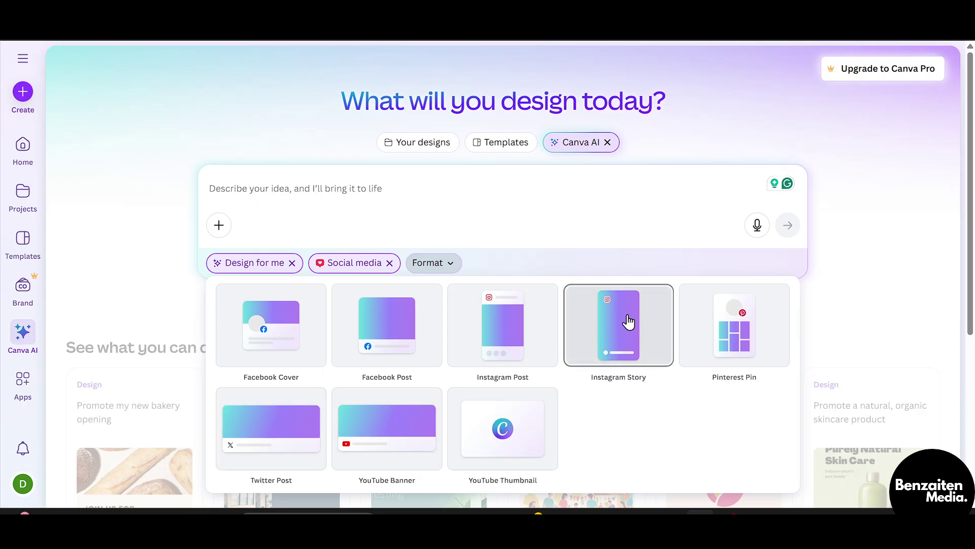
pyautogui.click(507, 314)
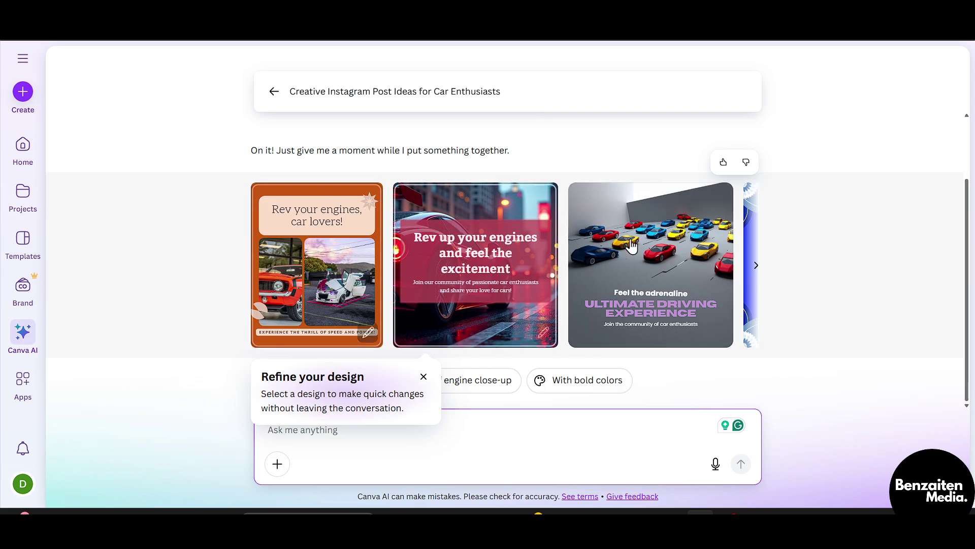
# Step: Open the generated blue car meet countdown design and change its large heading to "12 days"
pyautogui.click(757, 269)
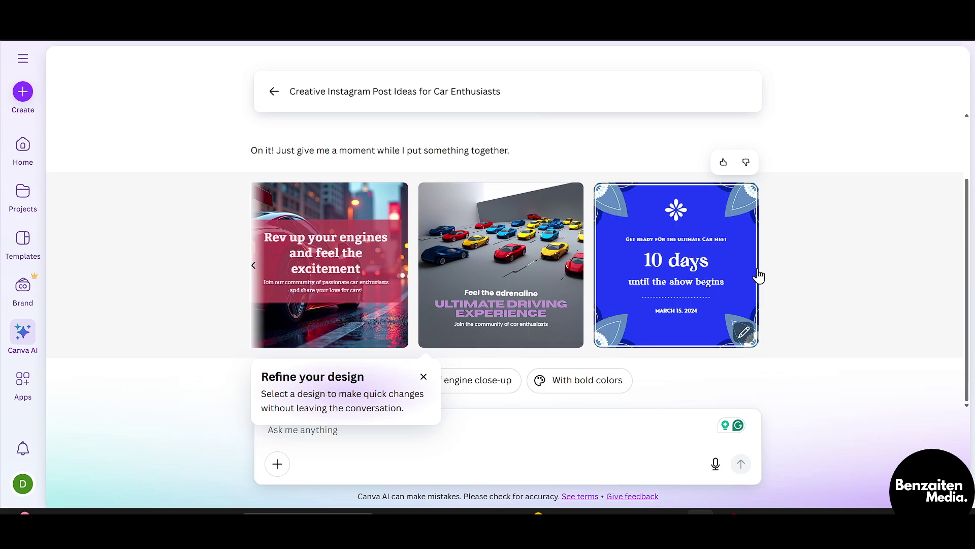
pyautogui.click(757, 274)
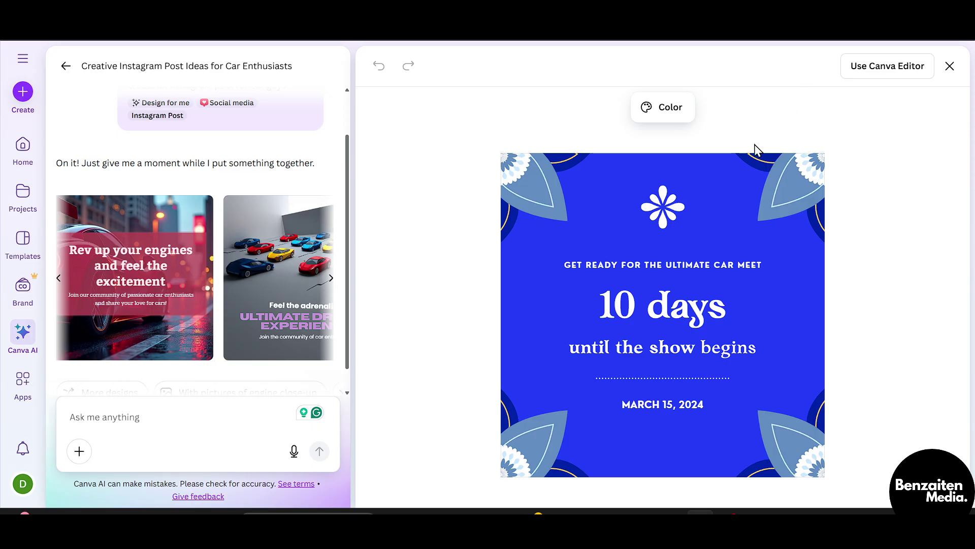
pyautogui.click(758, 310)
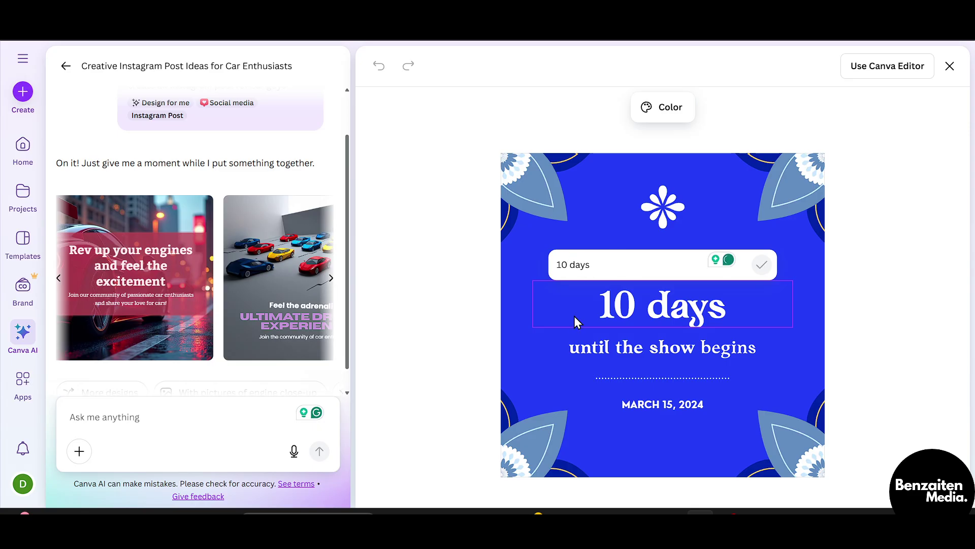
pyautogui.press('Home')
pyautogui.press('Delete')
pyautogui.press('Delete')
pyautogui.write('12')
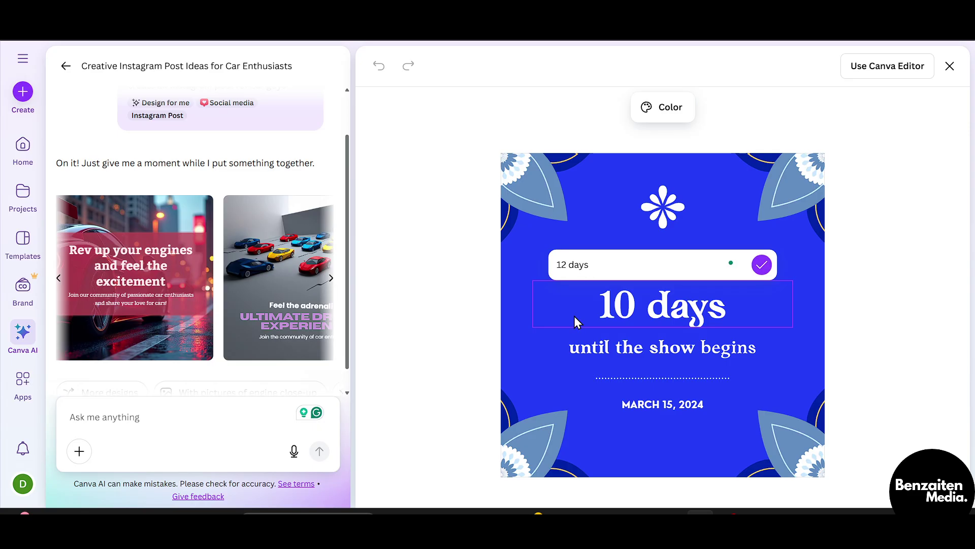
pyautogui.press('Return')
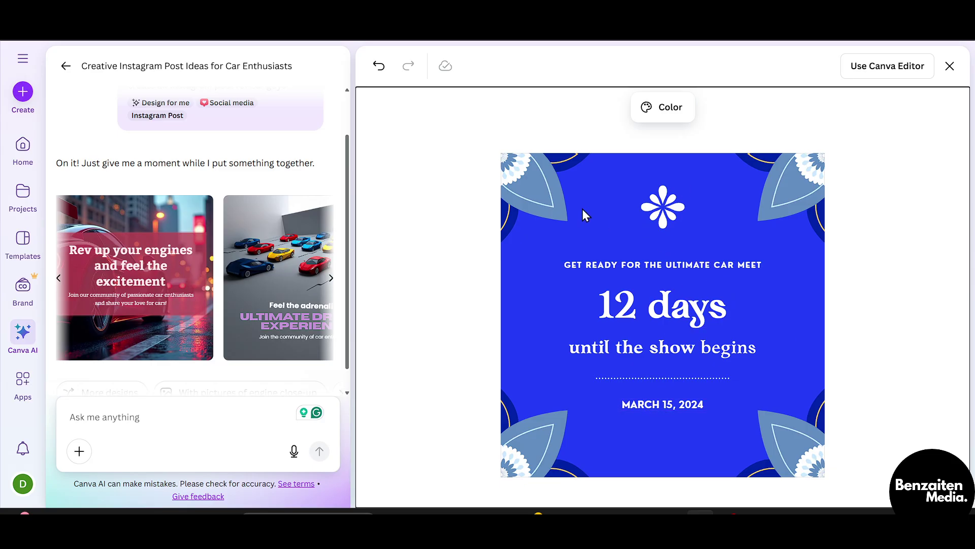
# Step: Recolor the countdown post with the dark blue, orange and white palette made for this design
pyautogui.click(656, 111)
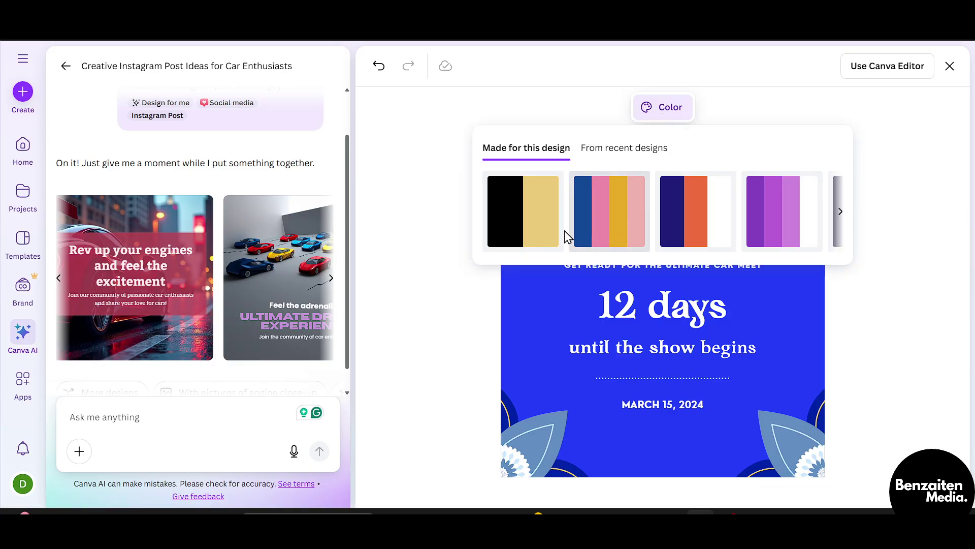
pyautogui.click(617, 226)
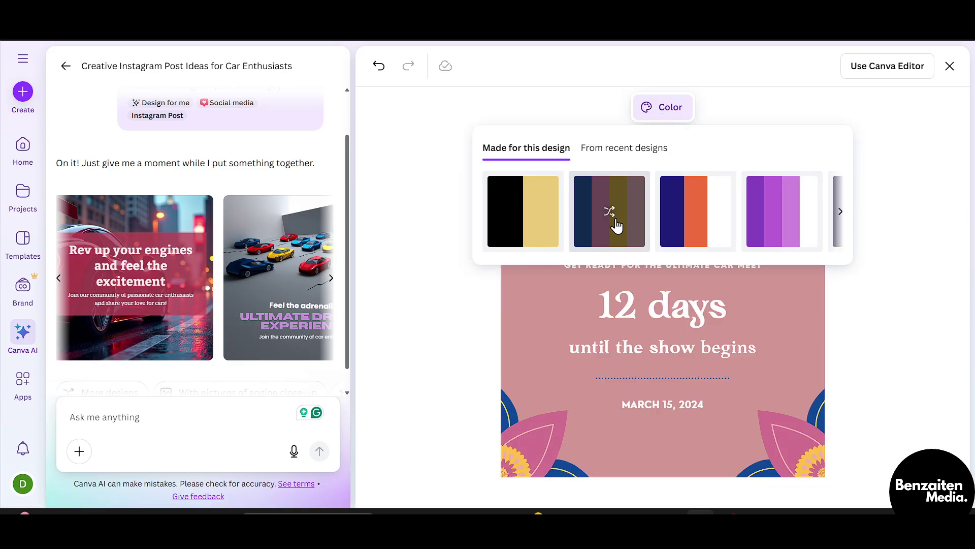
pyautogui.click(700, 233)
pyautogui.click(906, 309)
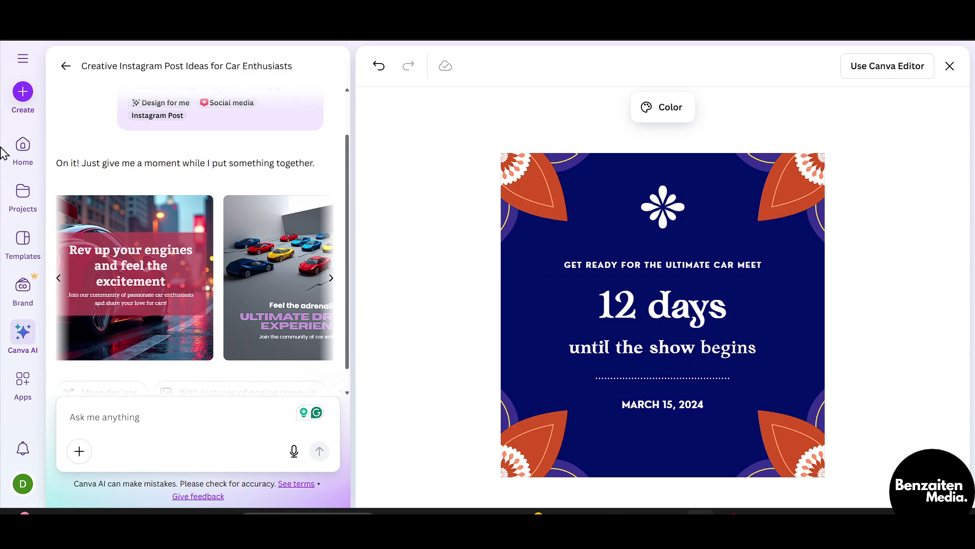
# Step: Return to the Canva AI start page and remove the Social media and Design for me selections from the prompt
pyautogui.click(16, 349)
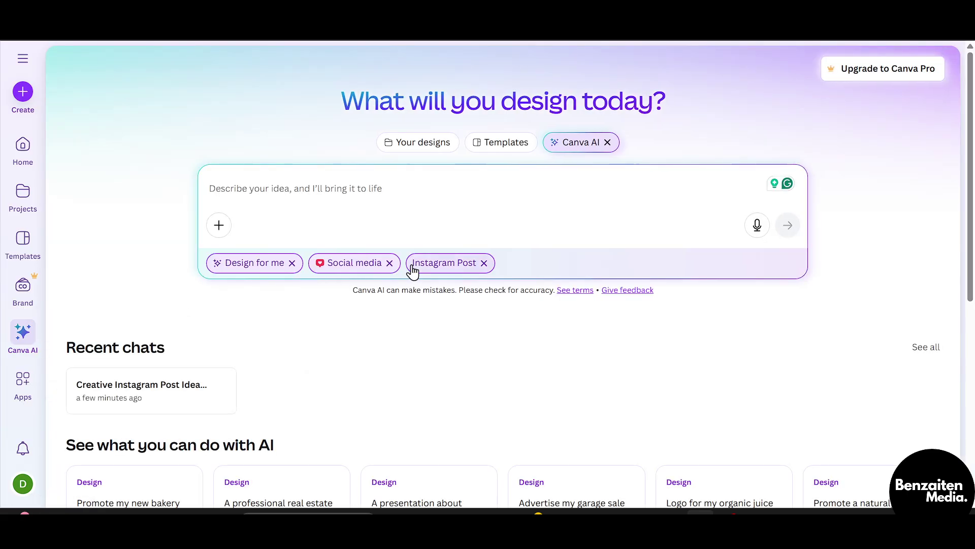
pyautogui.click(390, 265)
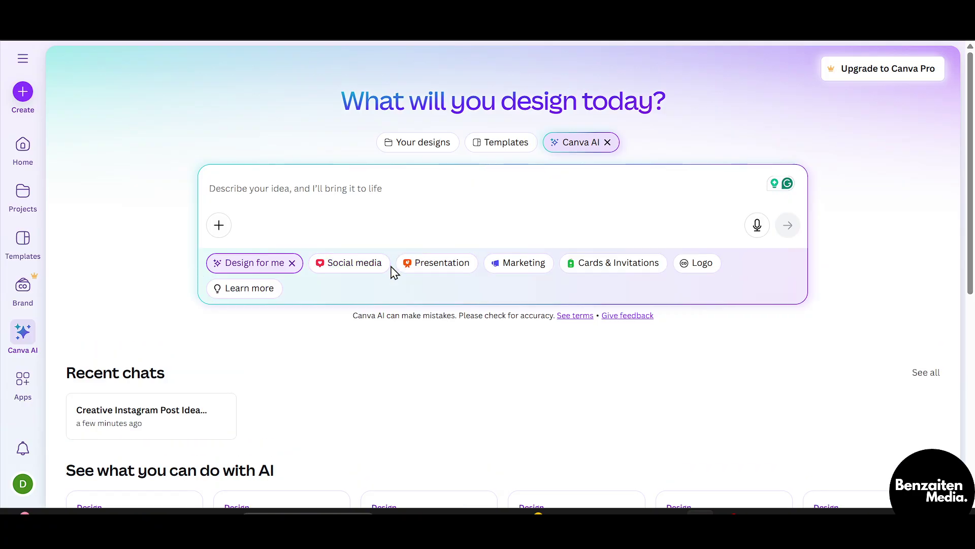
pyautogui.click(292, 263)
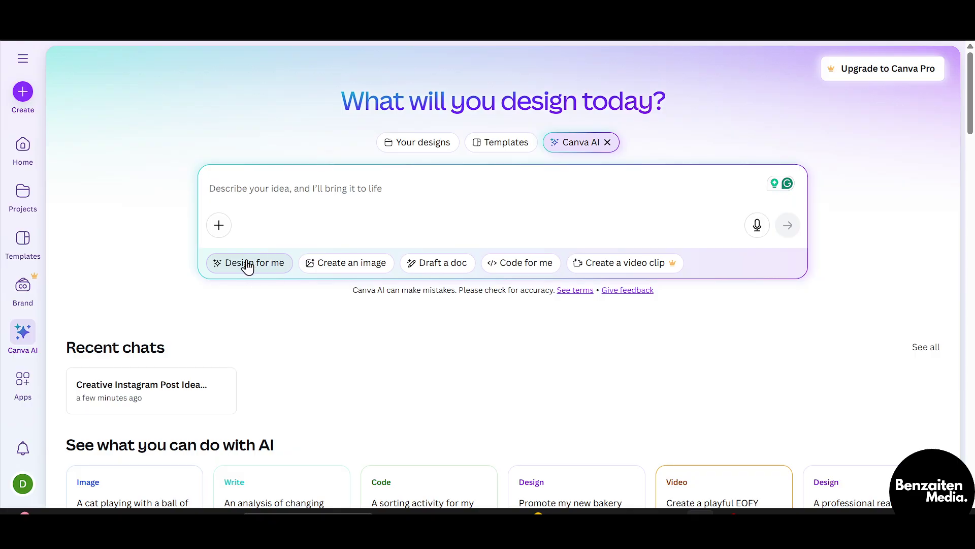
# Step: Create an AI image in the Cinematic Concept style with the prompt "generate a sports car"
pyautogui.click(346, 264)
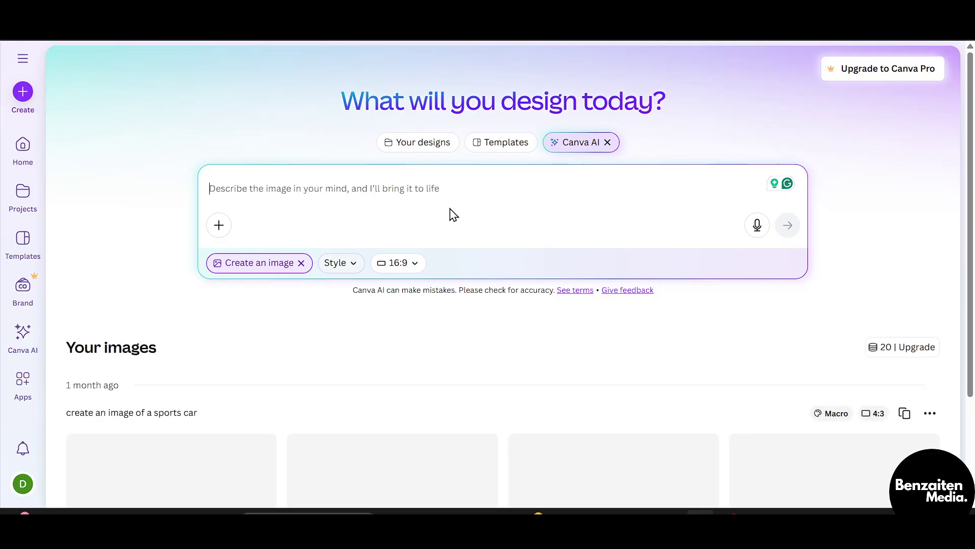
pyautogui.click(337, 265)
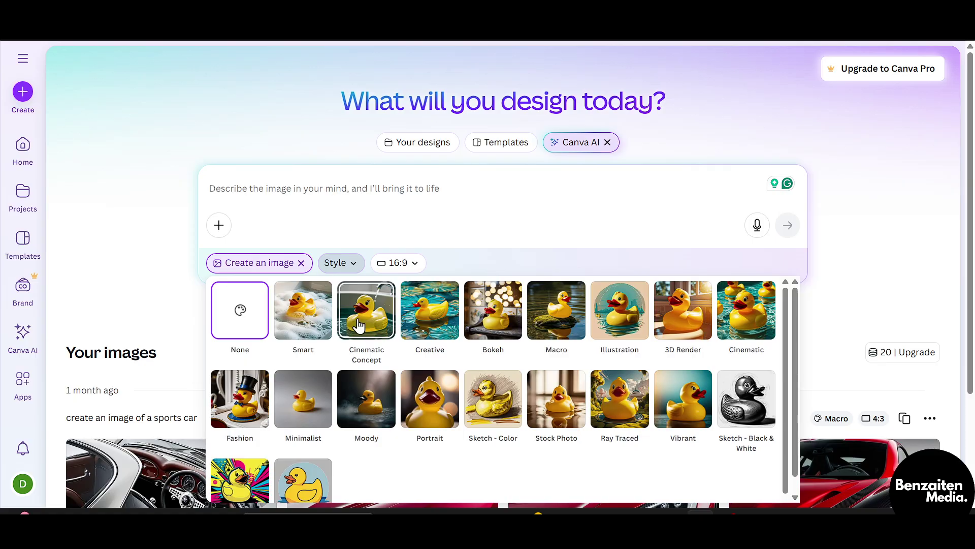
pyautogui.click(359, 325)
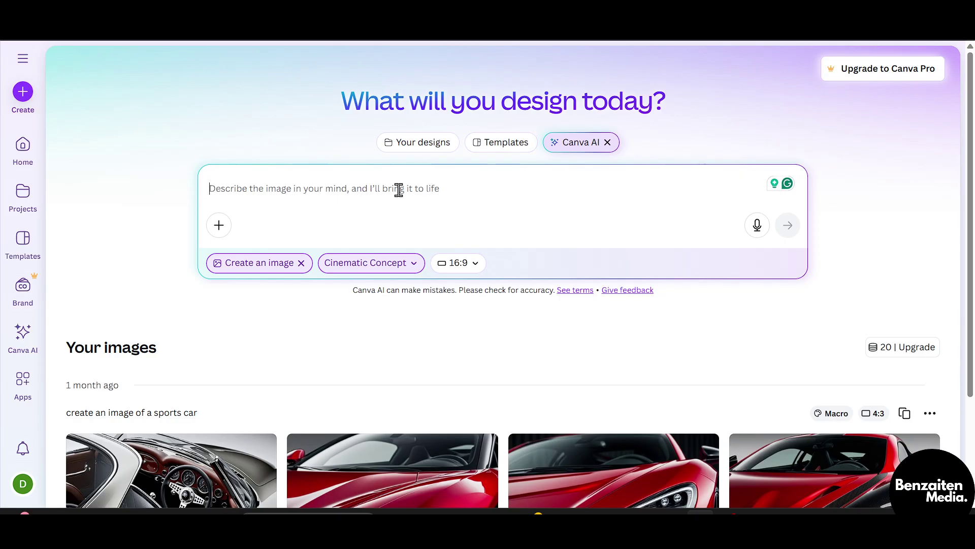
pyautogui.write('generate a sports car')
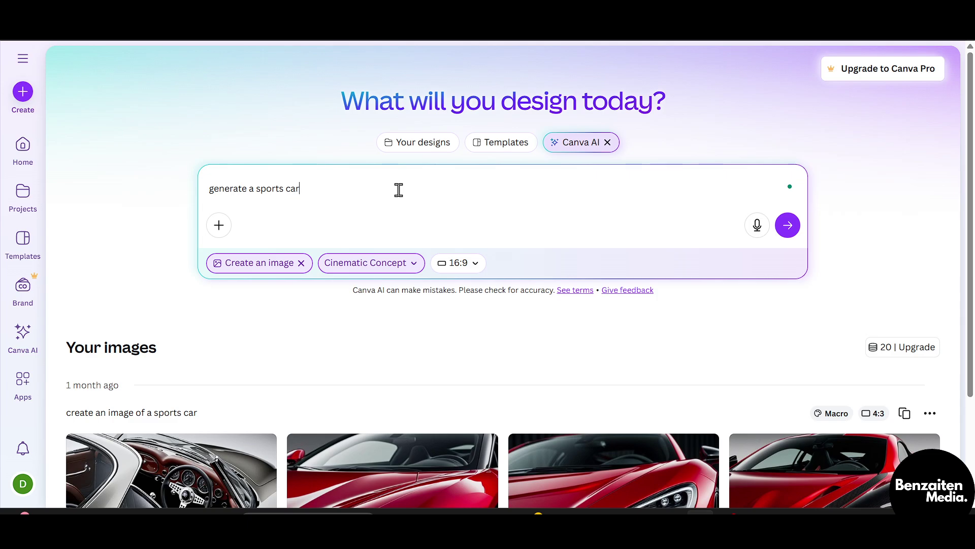
pyautogui.press('Return')
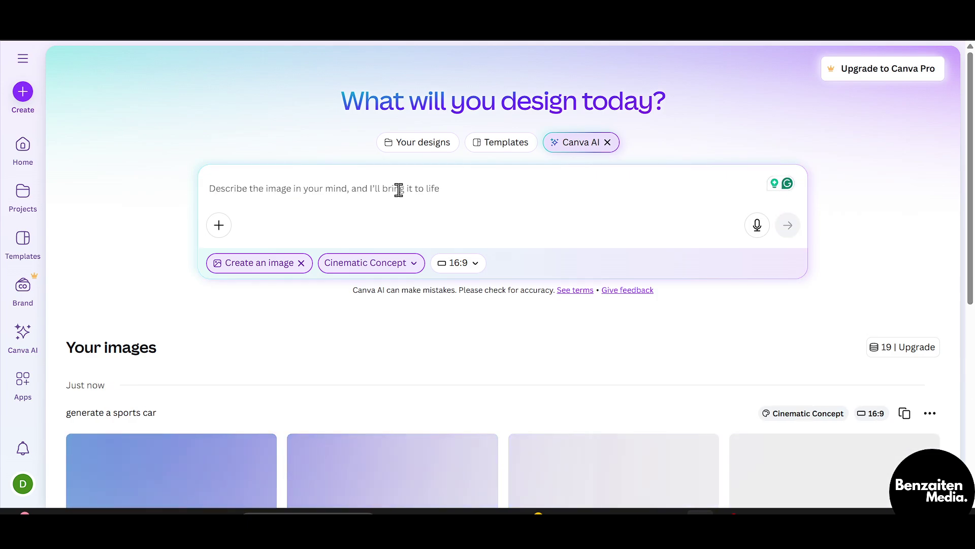
# Step: Open the third generated image, the red sports car seen from the front on the coastal road, for editing
pyautogui.scroll(-6, 480, 217)
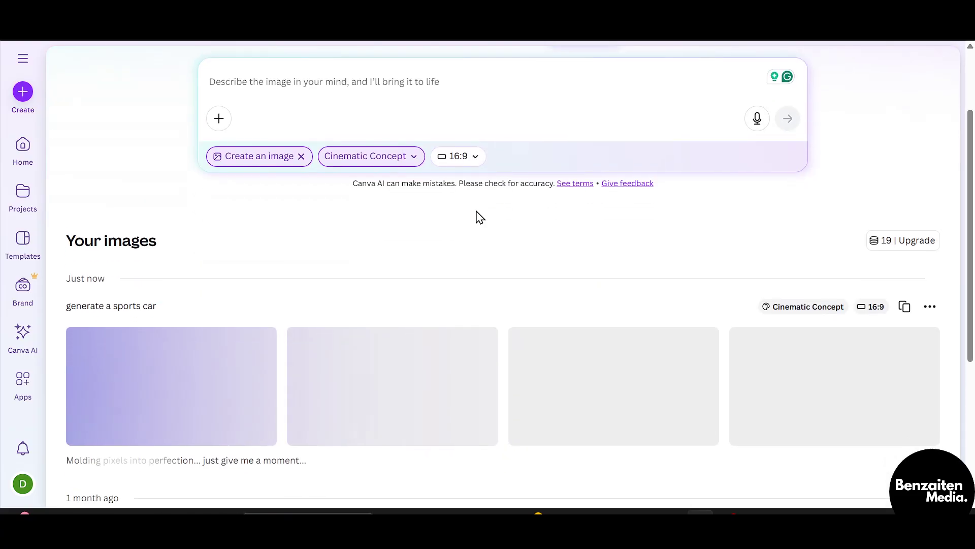
pyautogui.scroll(2, 480, 217)
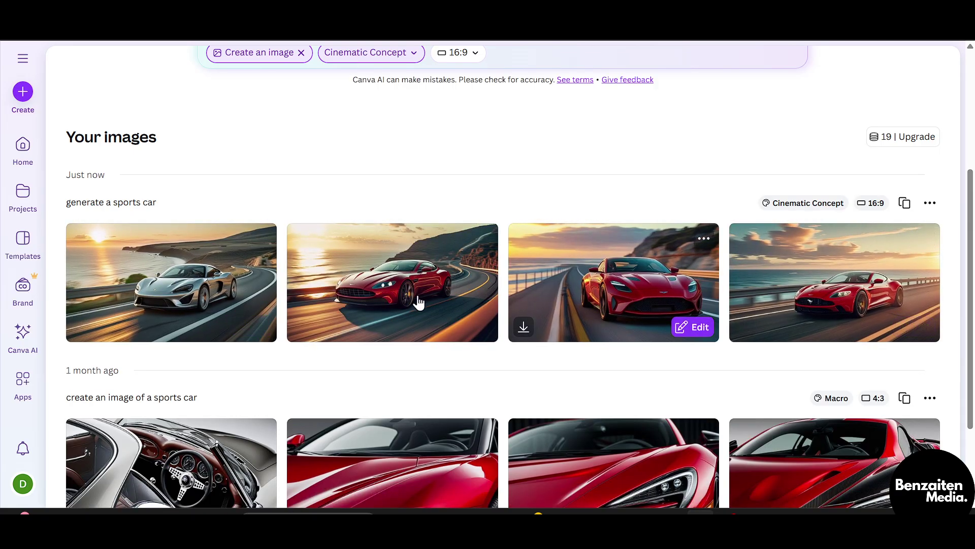
pyautogui.moveTo(614, 322)
pyautogui.click(704, 242)
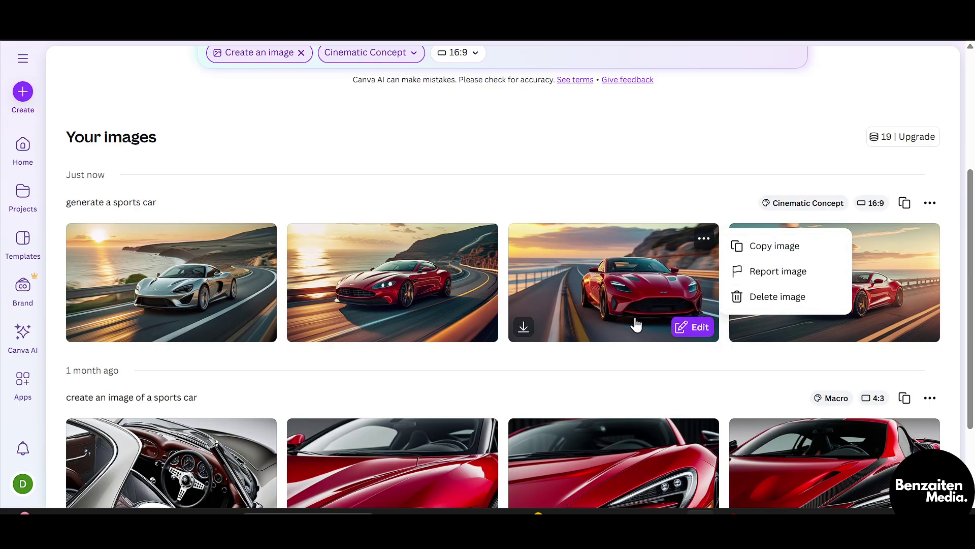
pyautogui.click(685, 331)
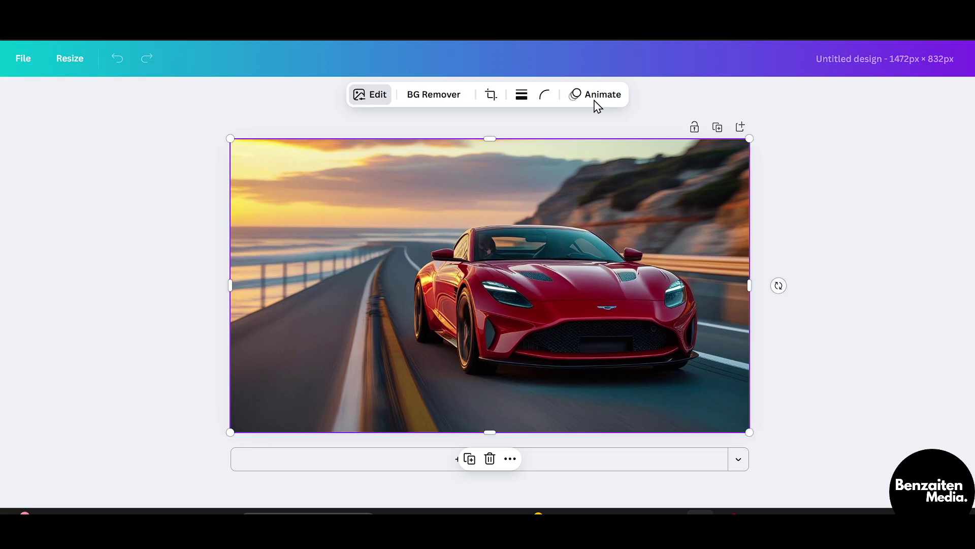
# Step: Apply the Fresco filter to the sports car image
pyautogui.click(435, 100)
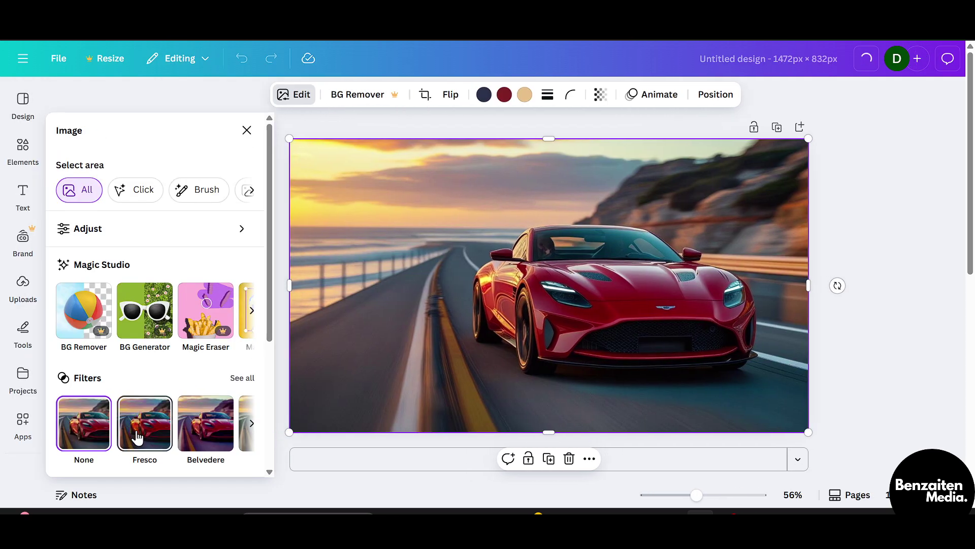
pyautogui.click(137, 436)
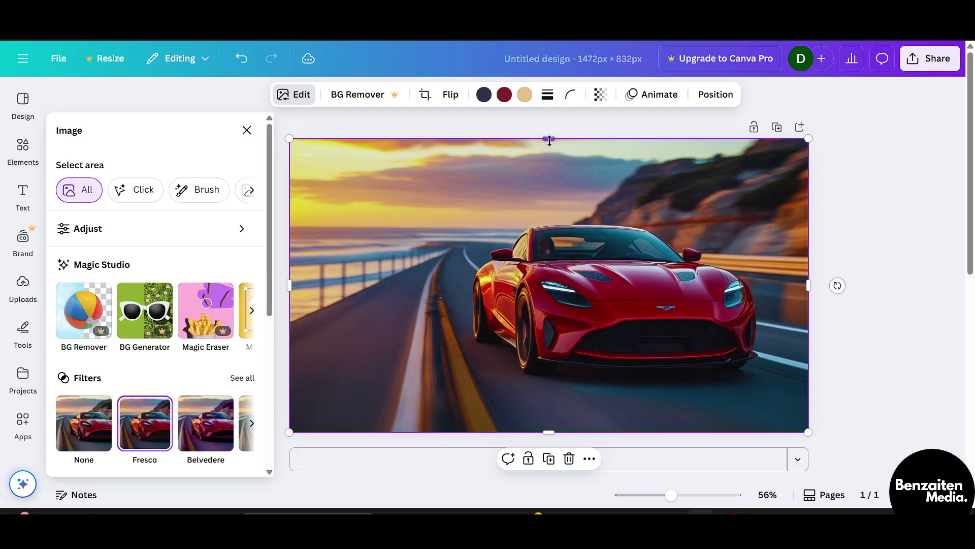
pyautogui.moveTo(549, 139)
pyautogui.mouseDown()
pyautogui.moveTo(548, 189)
pyautogui.moveTo(550, 140)
pyautogui.mouseUp()
# Step: Add the Shake Zoom photo animation to the sports car image
pyautogui.click(655, 97)
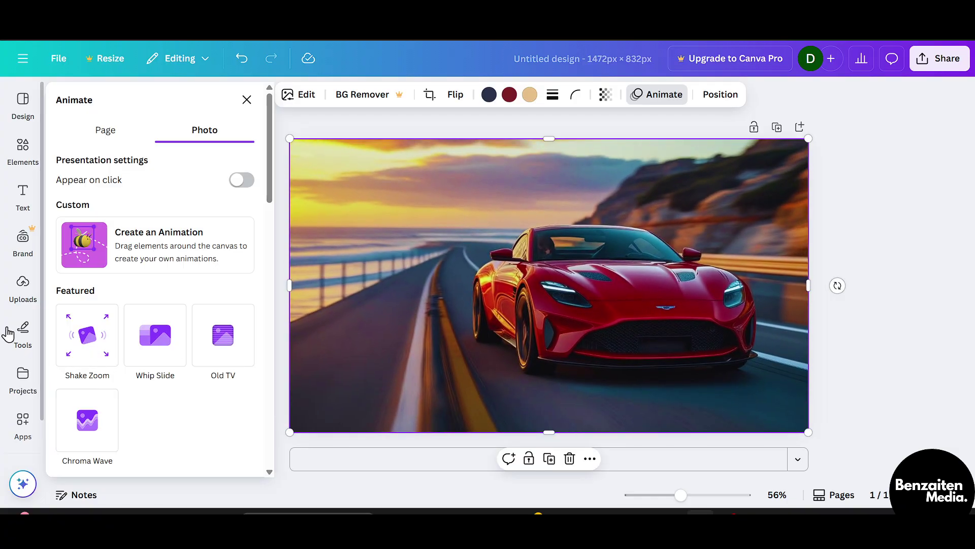
pyautogui.click(81, 335)
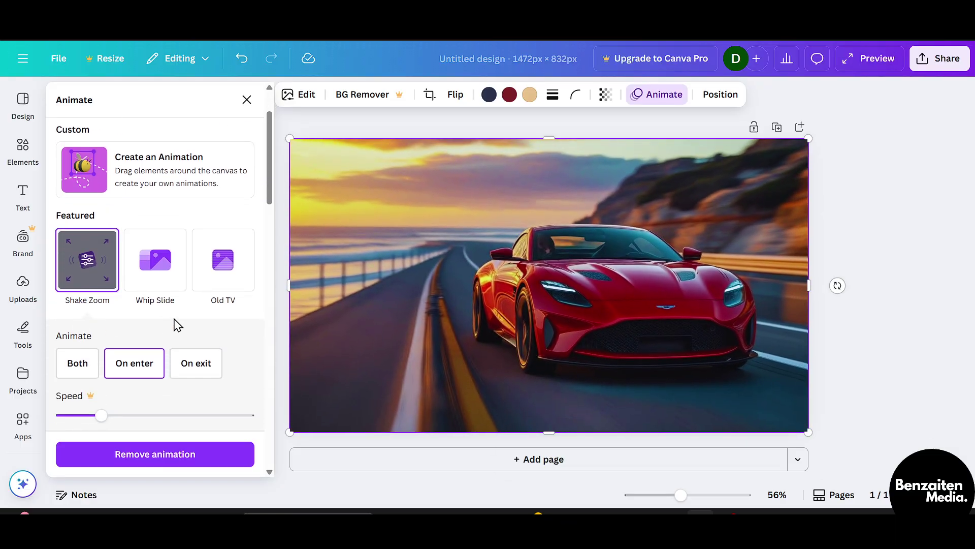
pyautogui.scroll(-1, 178, 324)
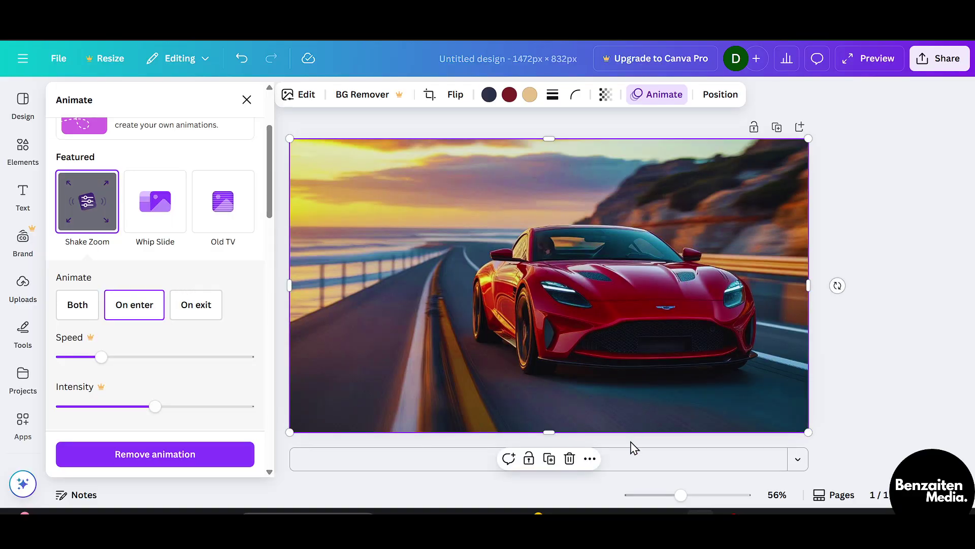
pyautogui.click(590, 458)
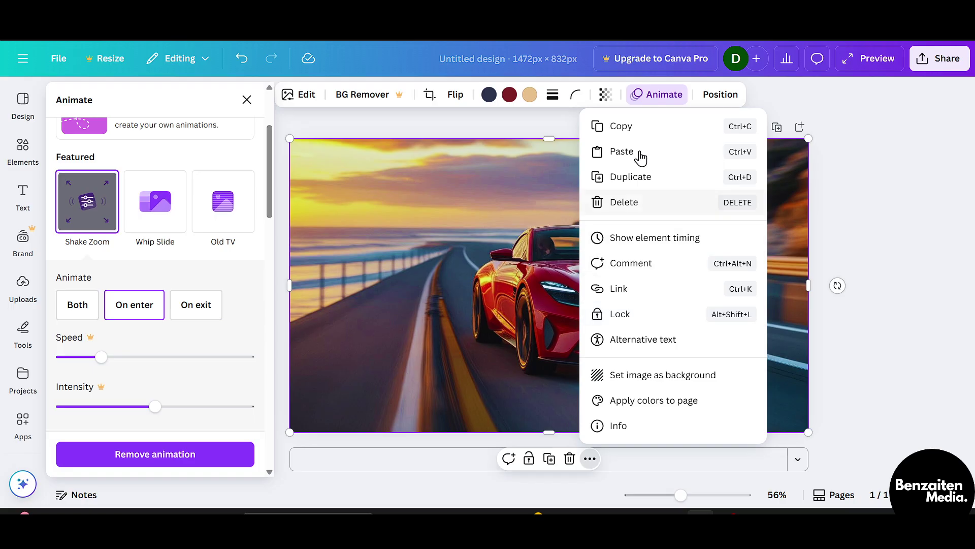
pyautogui.click(917, 242)
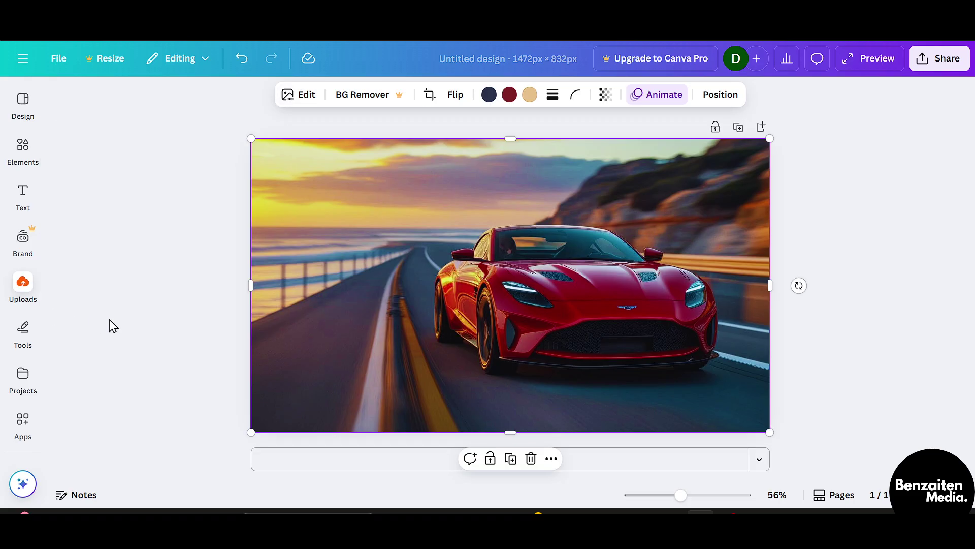
# Step: Set the sports car design's sharing access level to Anyone with the link and dismiss the collaboration tip
pyautogui.click(937, 71)
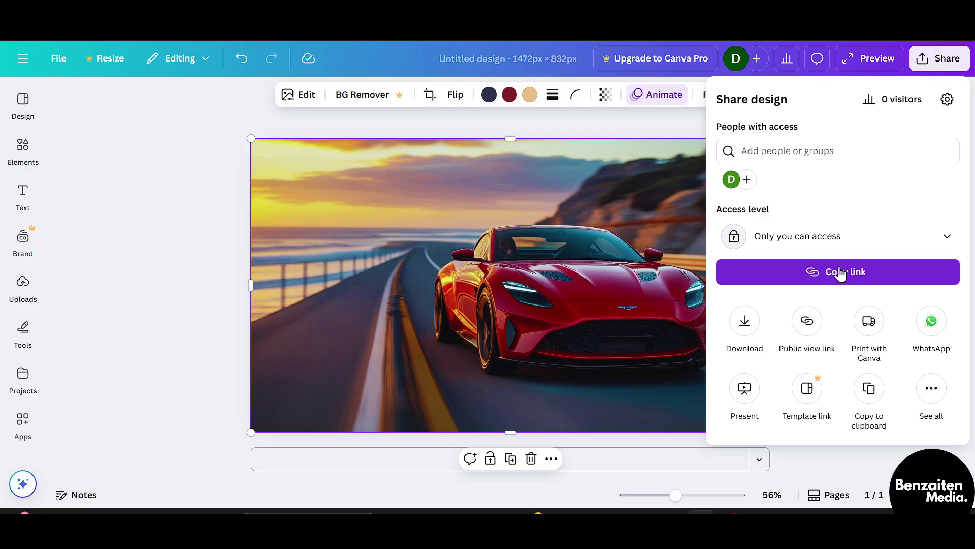
pyautogui.click(857, 249)
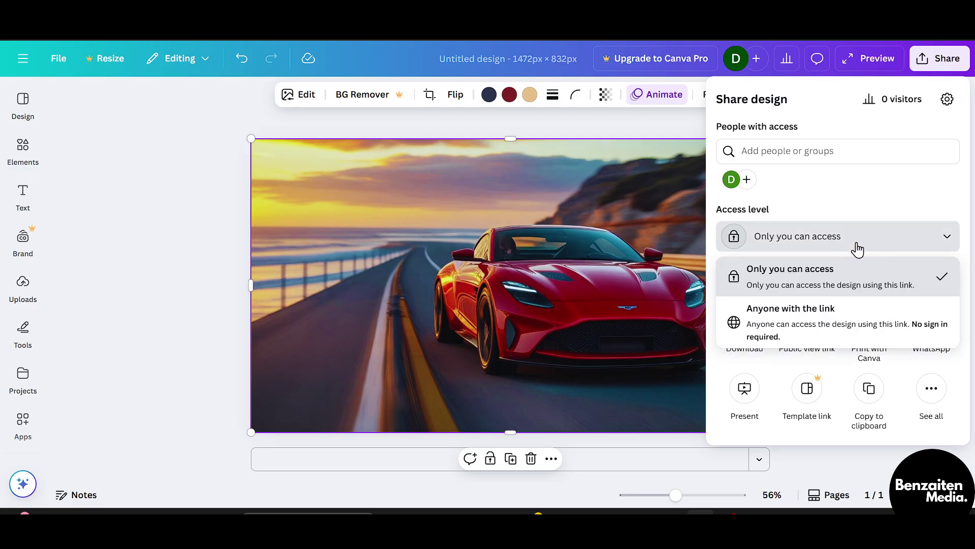
pyautogui.click(836, 319)
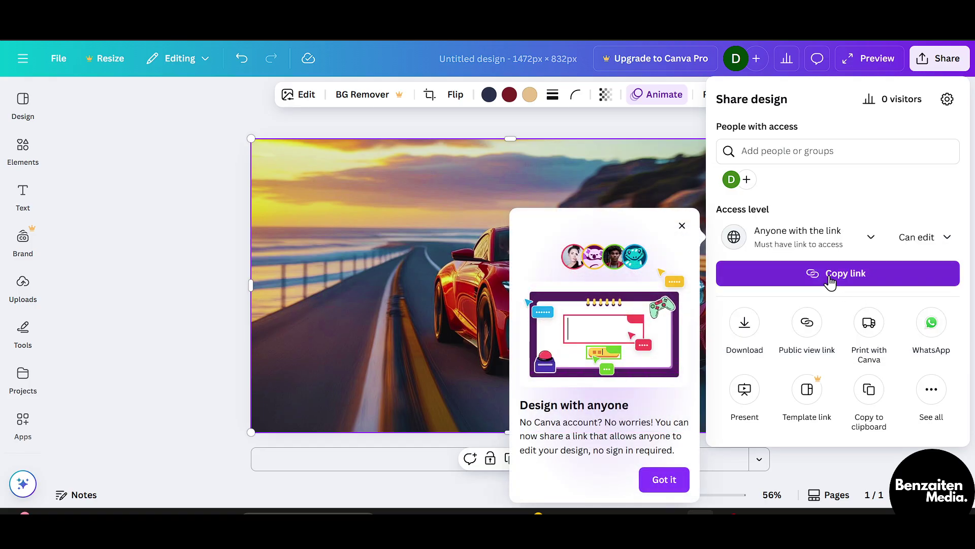
pyautogui.click(682, 225)
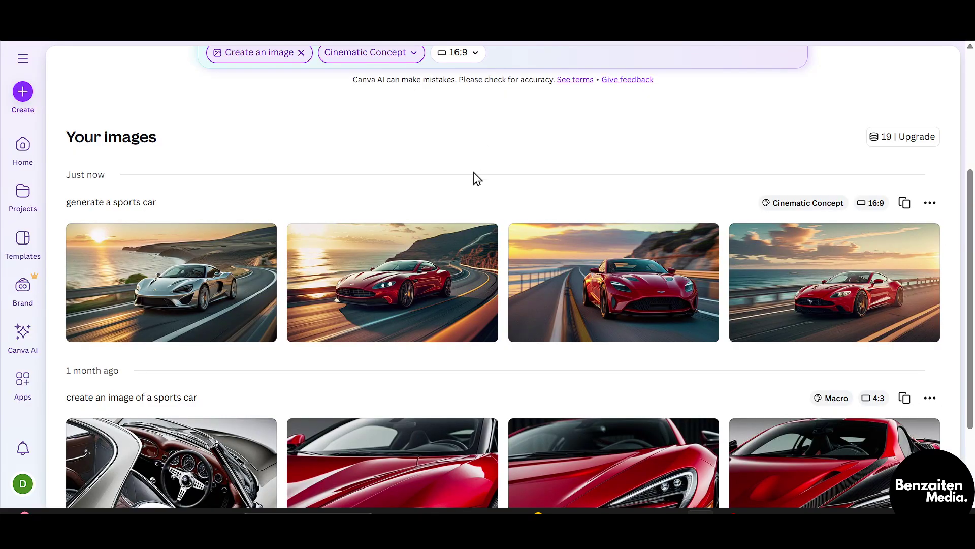
# Step: Replace the image creation mode in Canva AI with Draft a doc, using the Blog post type
pyautogui.scroll(3, 475, 183)
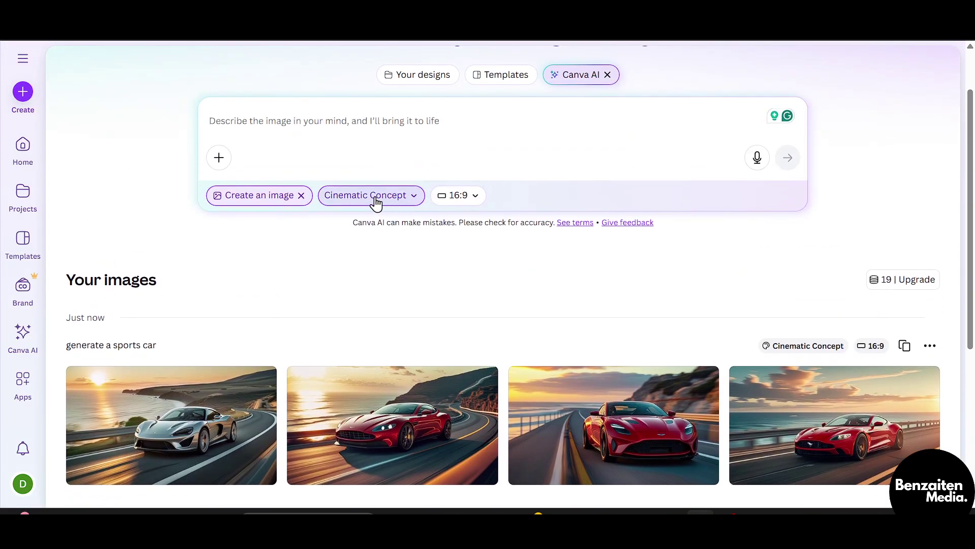
pyautogui.click(301, 197)
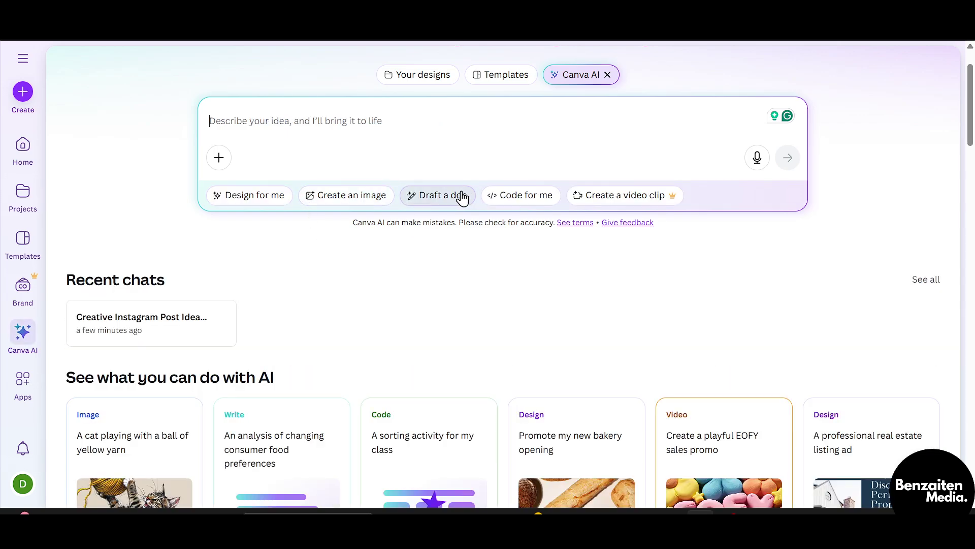
pyautogui.click(442, 202)
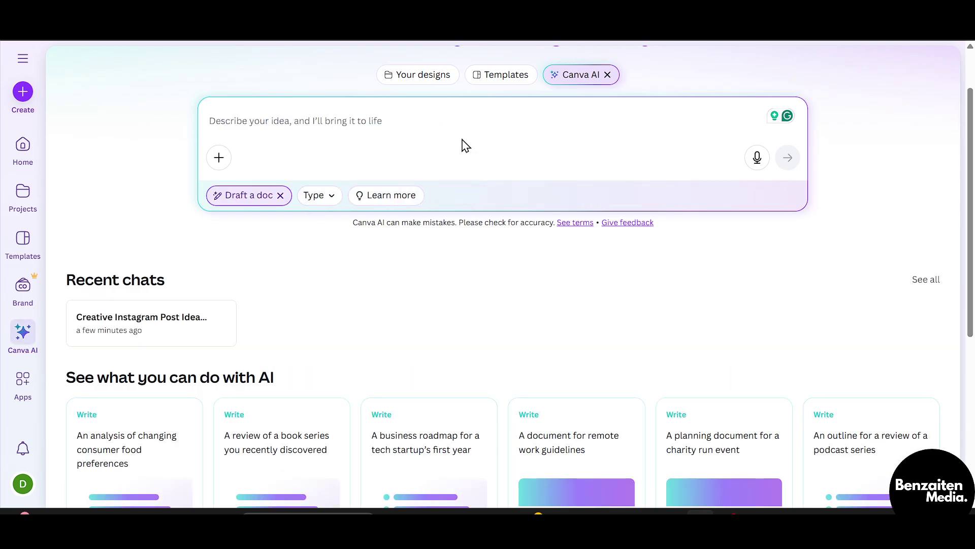
pyautogui.click(317, 198)
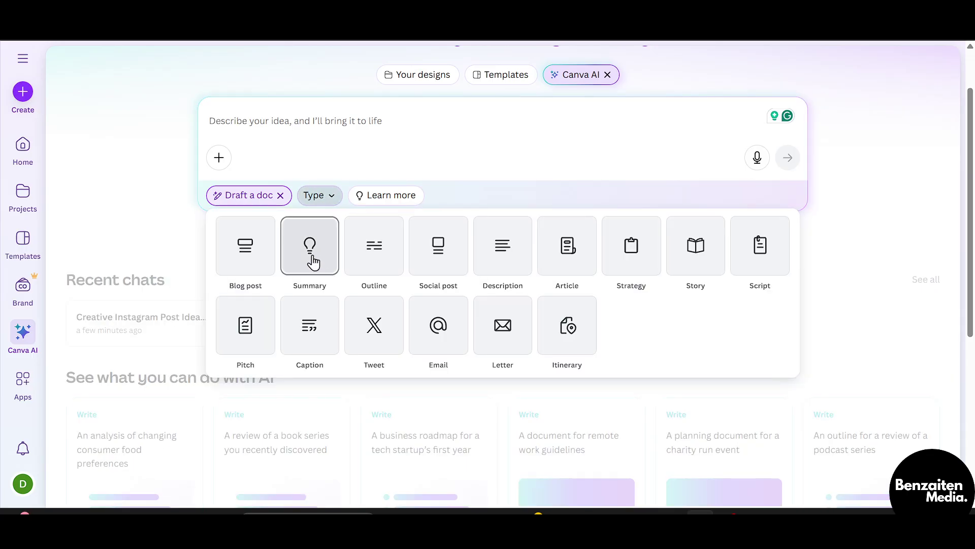
pyautogui.click(261, 270)
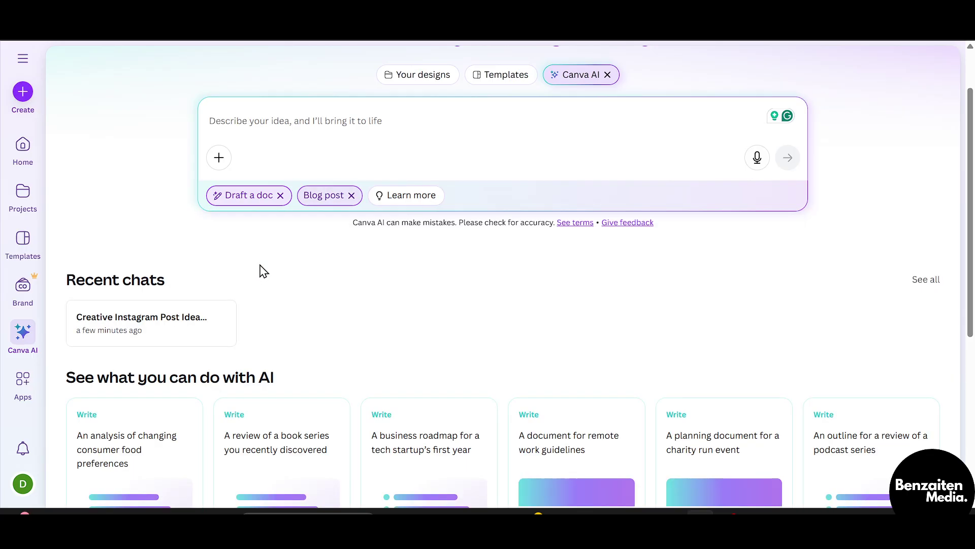
pyautogui.click(316, 145)
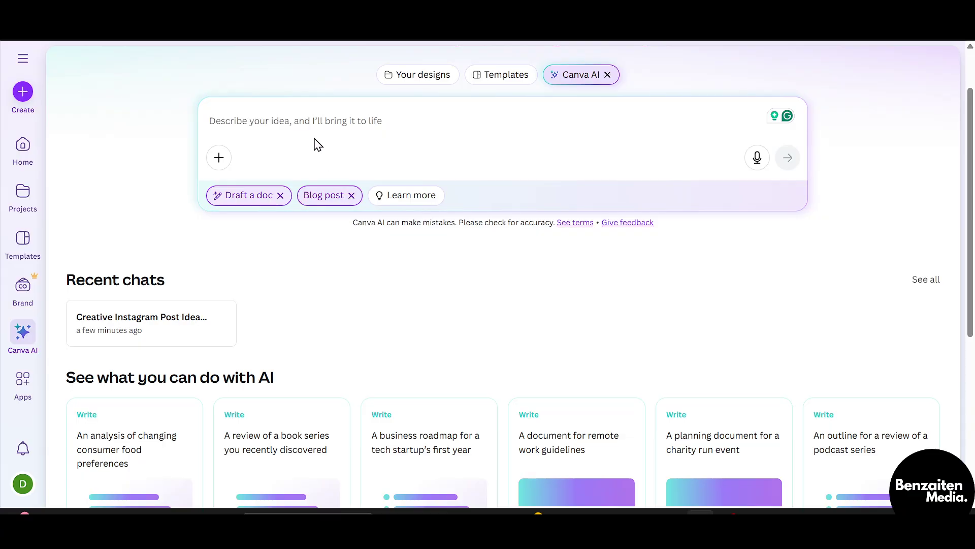
# Step: Switch Canva AI from Draft a doc to Code for me and generate code from the Grocery list builder example prompt
pyautogui.click(350, 196)
pyautogui.click(280, 196)
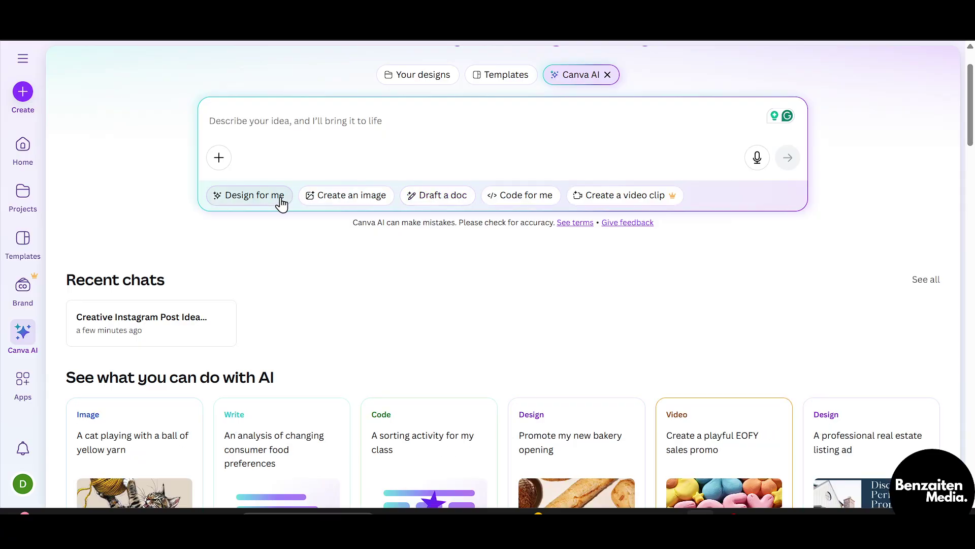
pyautogui.click(524, 203)
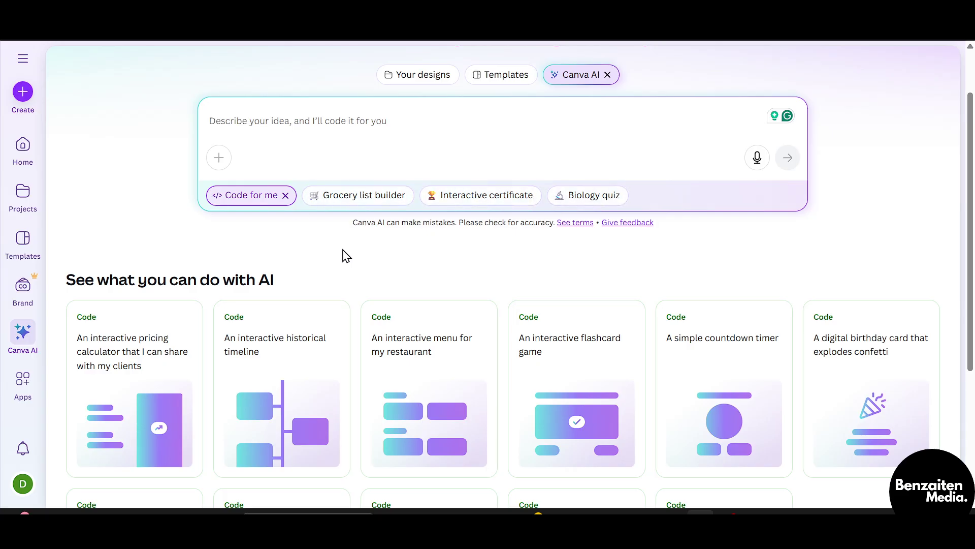
pyautogui.click(355, 199)
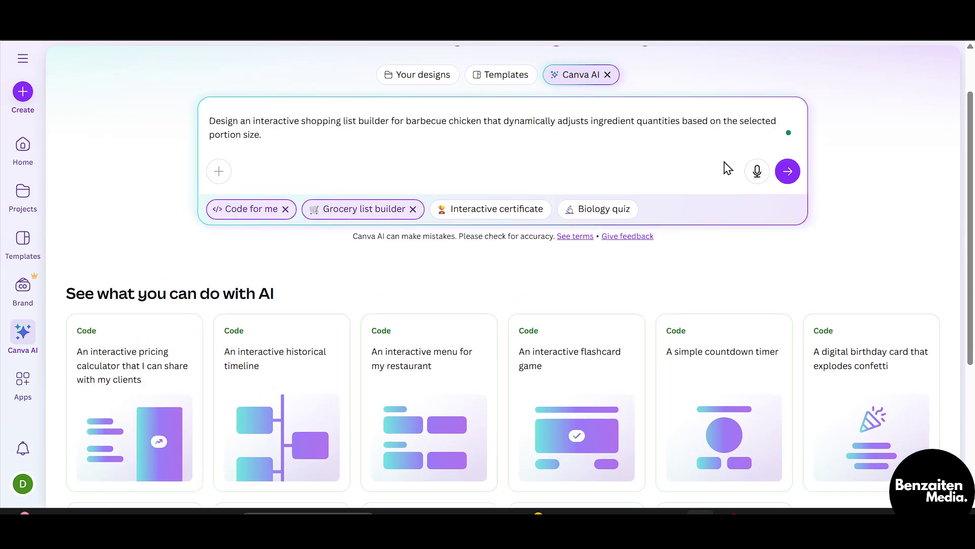
pyautogui.click(787, 173)
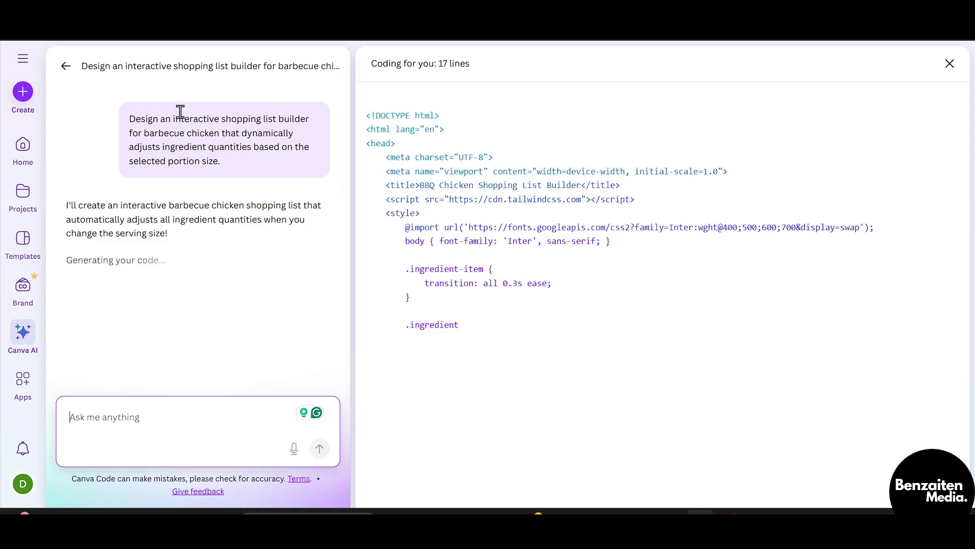
# Step: Leave the shopping list code chat and clear the Code for me mode to get back to a general Canva AI prompt
pyautogui.click(66, 67)
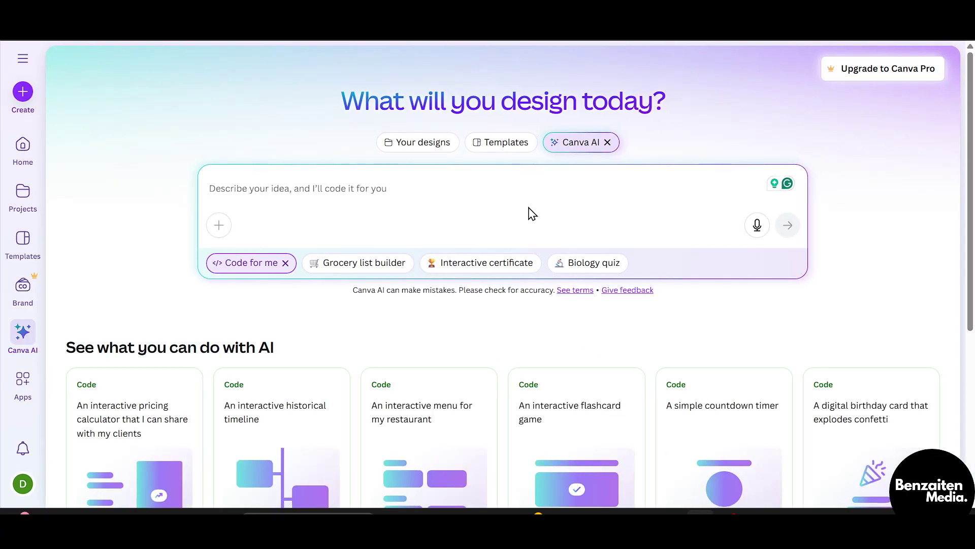
pyautogui.click(286, 263)
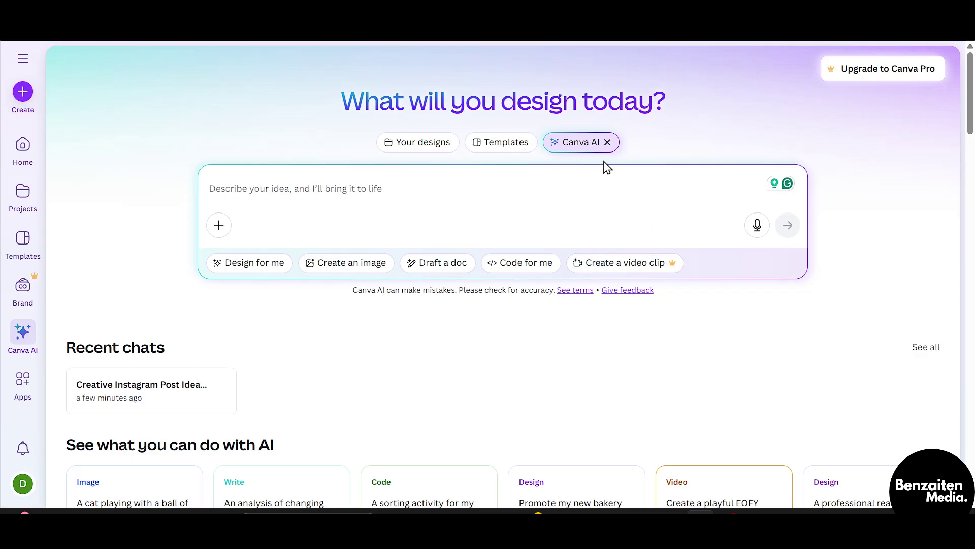
pyautogui.click(607, 143)
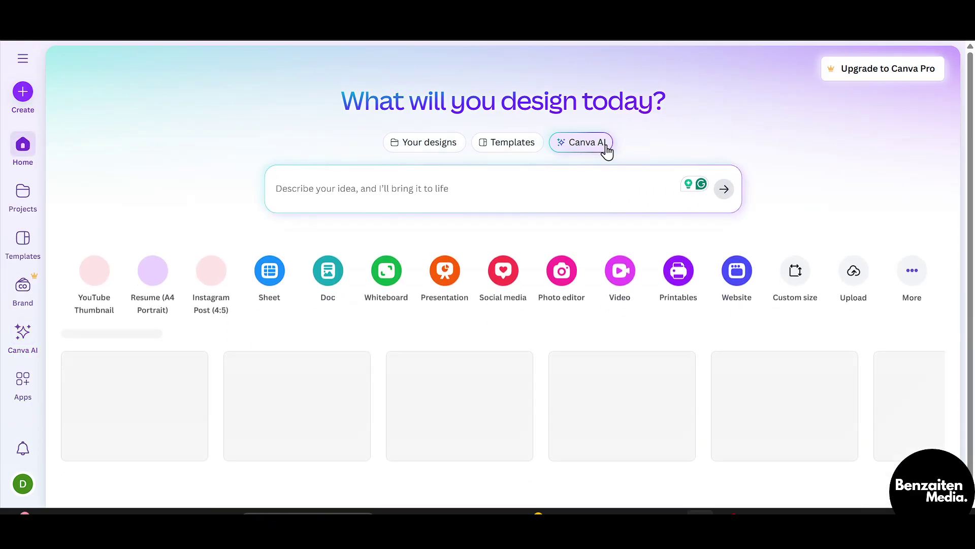
pyautogui.click(604, 143)
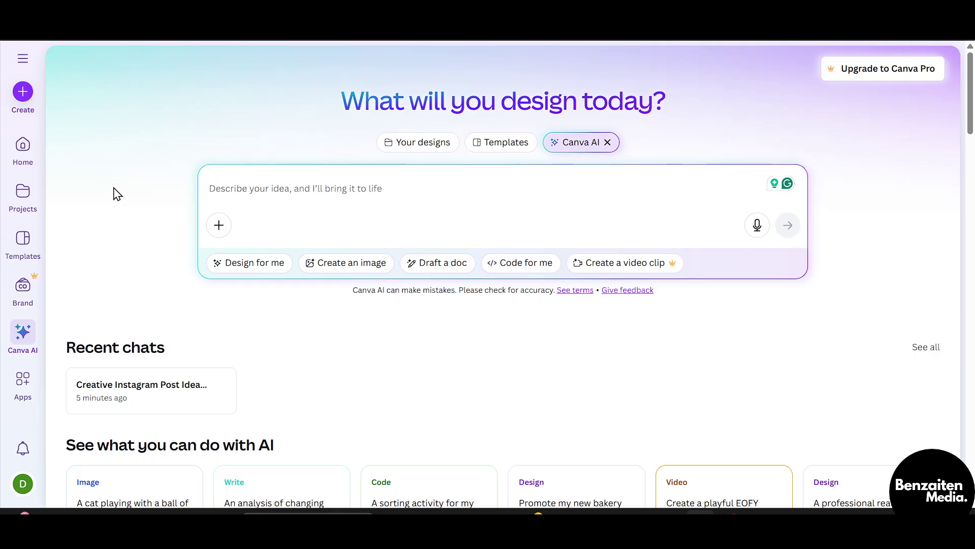
# Step: Attach the uploaded illustration of a man in a blue-grey sweater to the Canva AI prompt
pyautogui.click(218, 225)
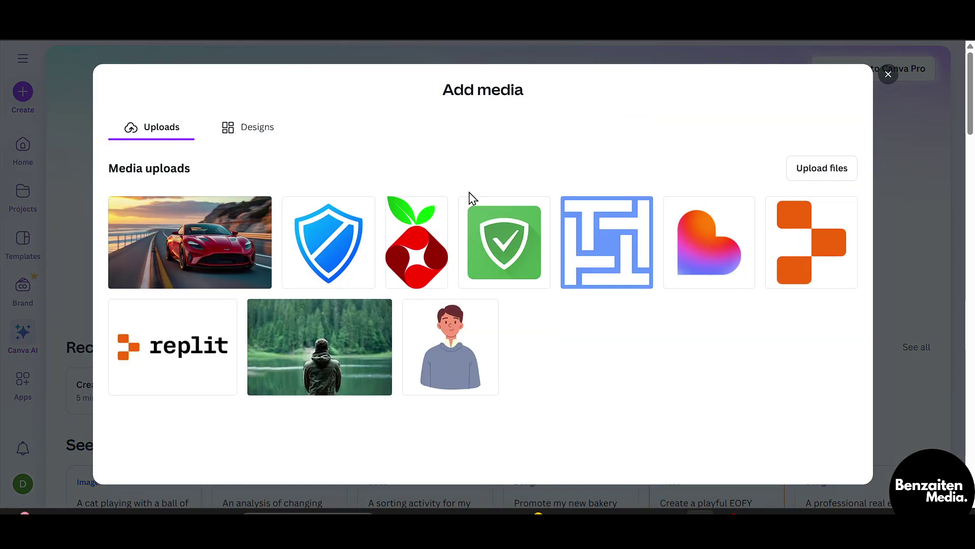
pyautogui.click(450, 330)
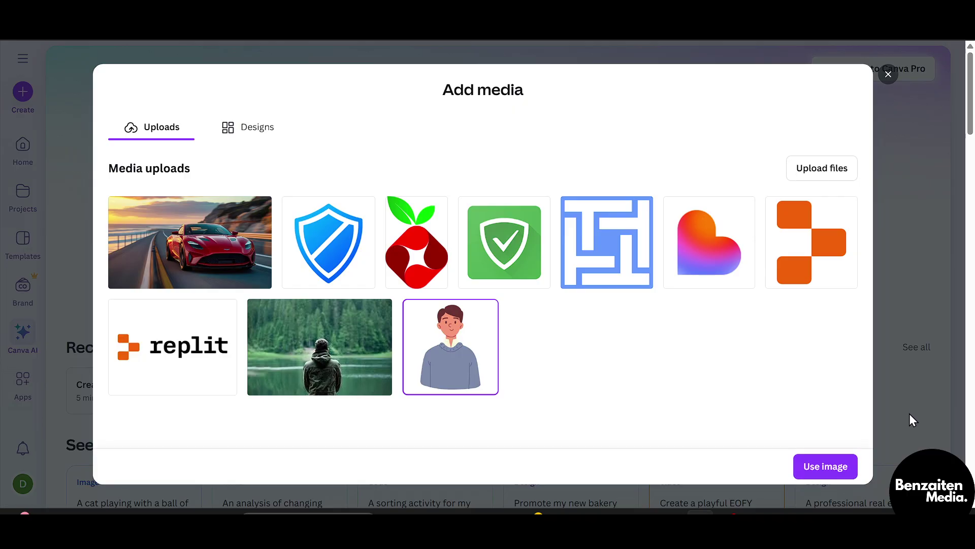
pyautogui.click(833, 467)
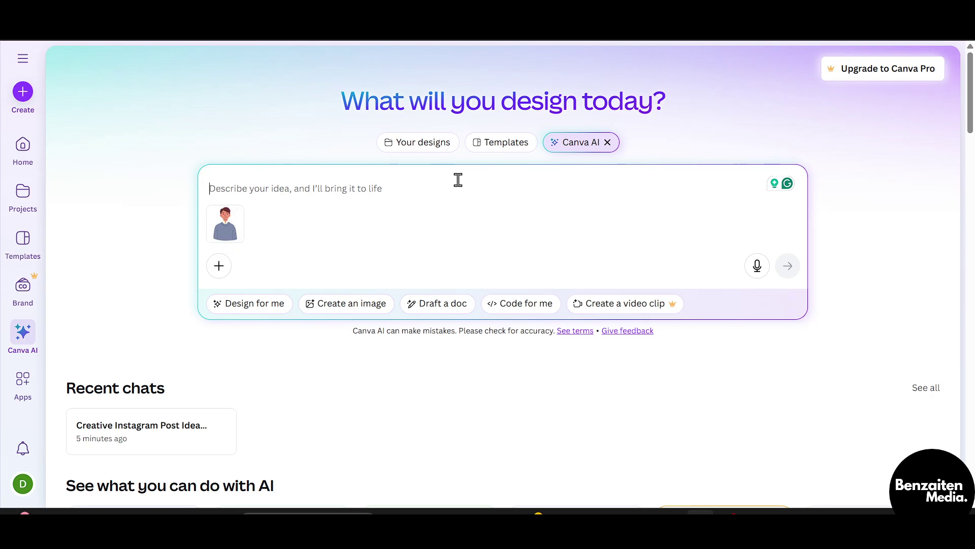
# Step: Look through the AI example ideas and the template gallery, and return to the Canva AI prompt
pyautogui.scroll(-4, 472, 200)
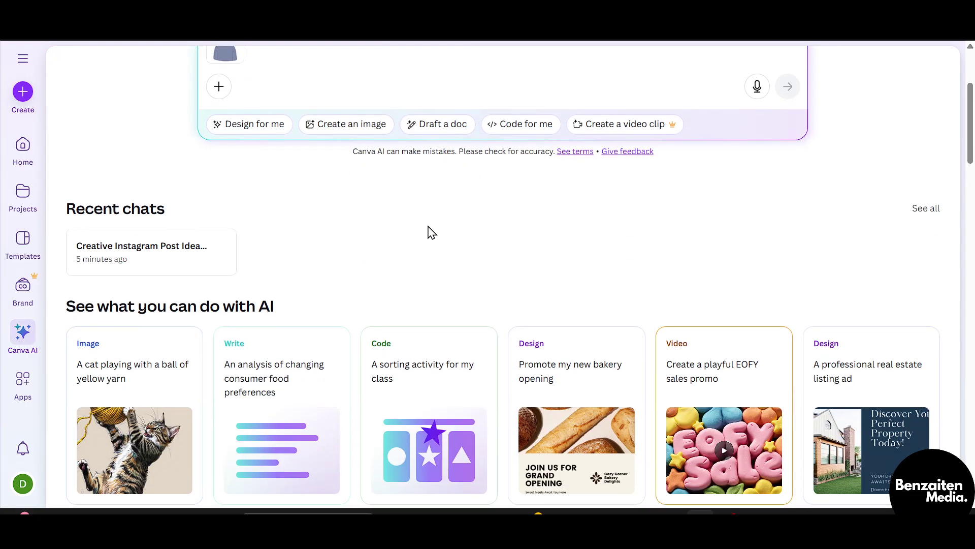
pyautogui.scroll(-2, 453, 235)
pyautogui.scroll(6, 453, 235)
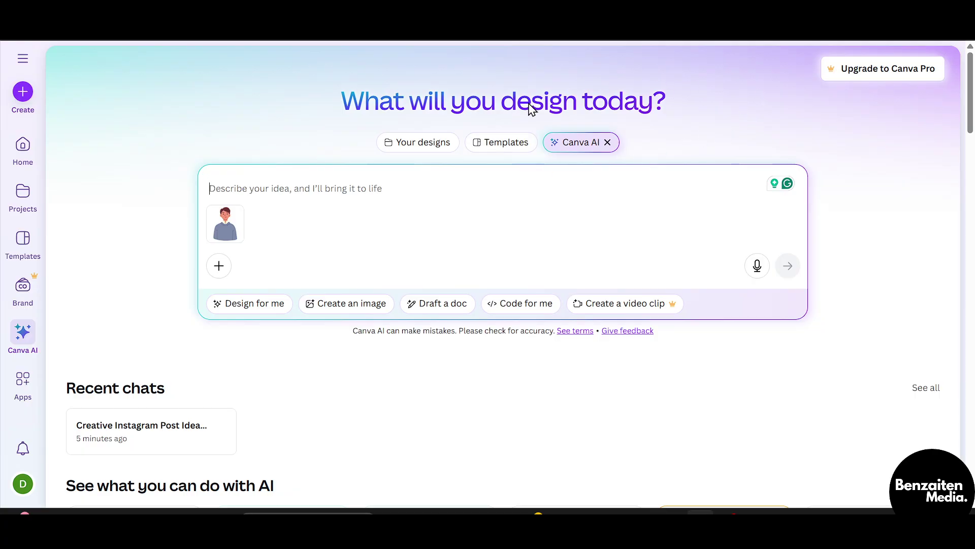
pyautogui.click(499, 142)
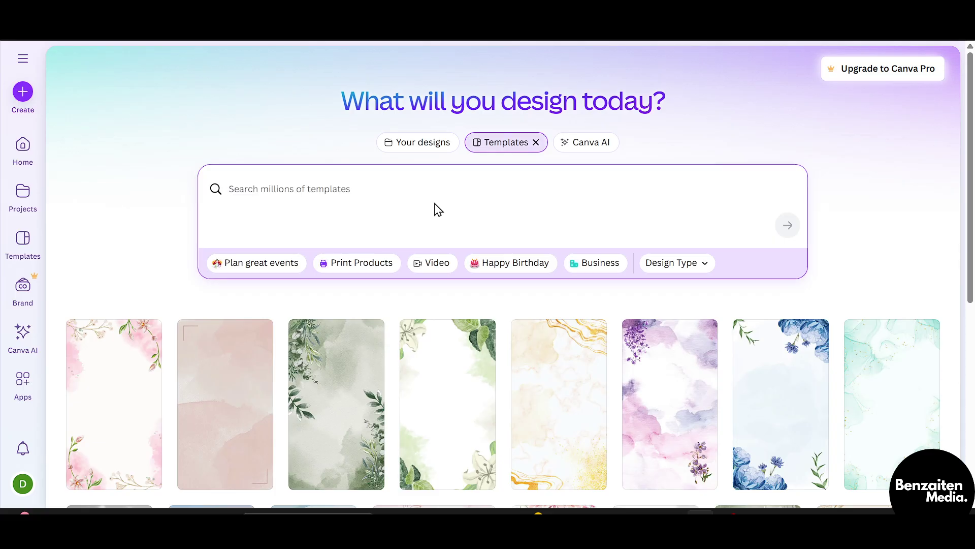
pyautogui.scroll(-15, 484, 212)
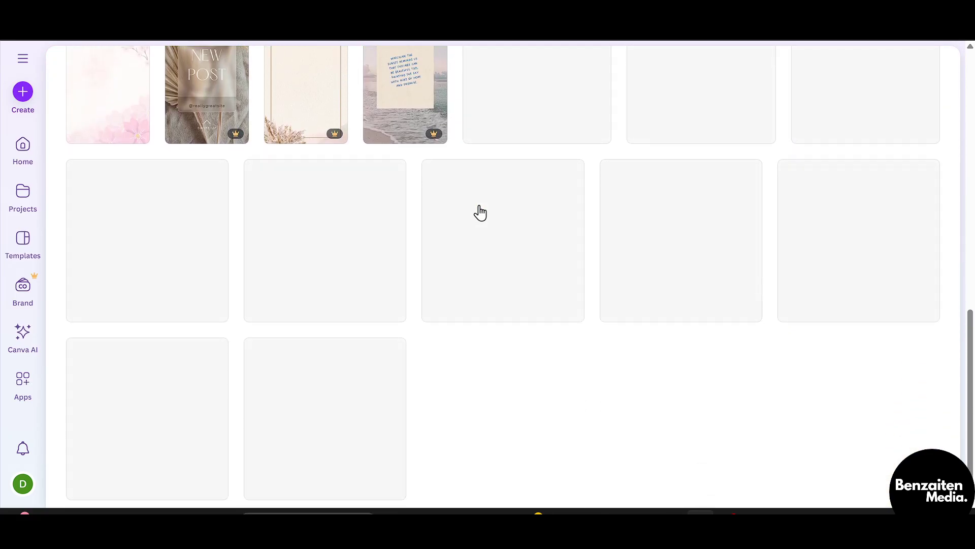
pyautogui.scroll(-15, 482, 211)
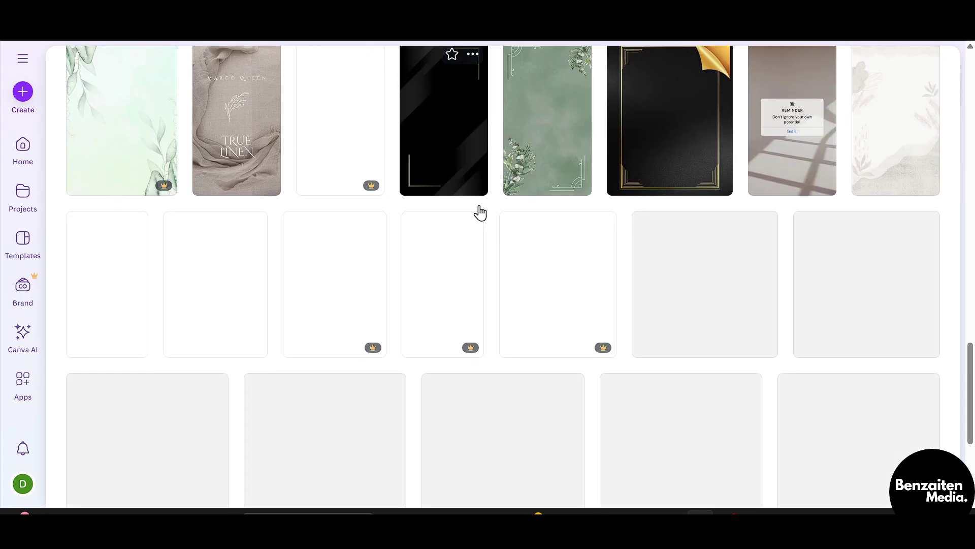
pyautogui.scroll(20, 479, 208)
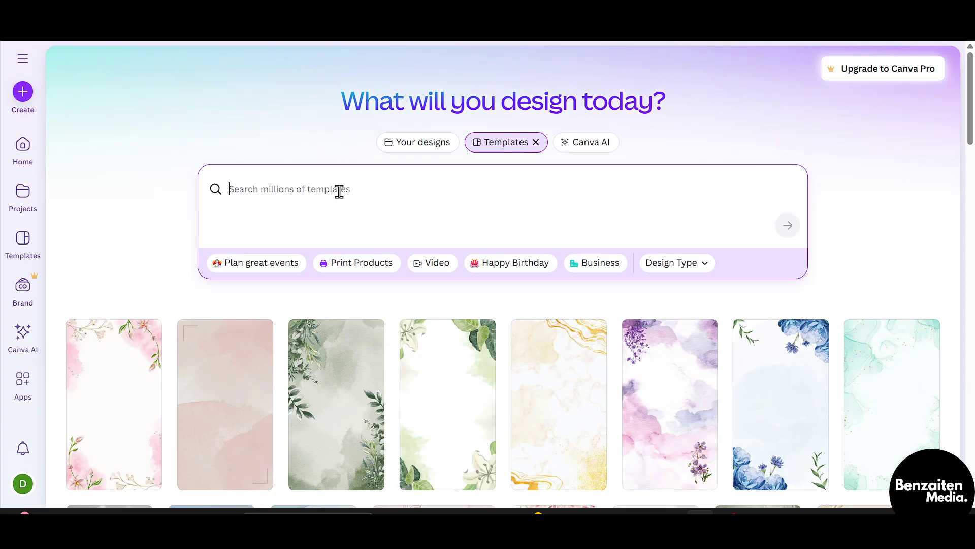
pyautogui.click(576, 148)
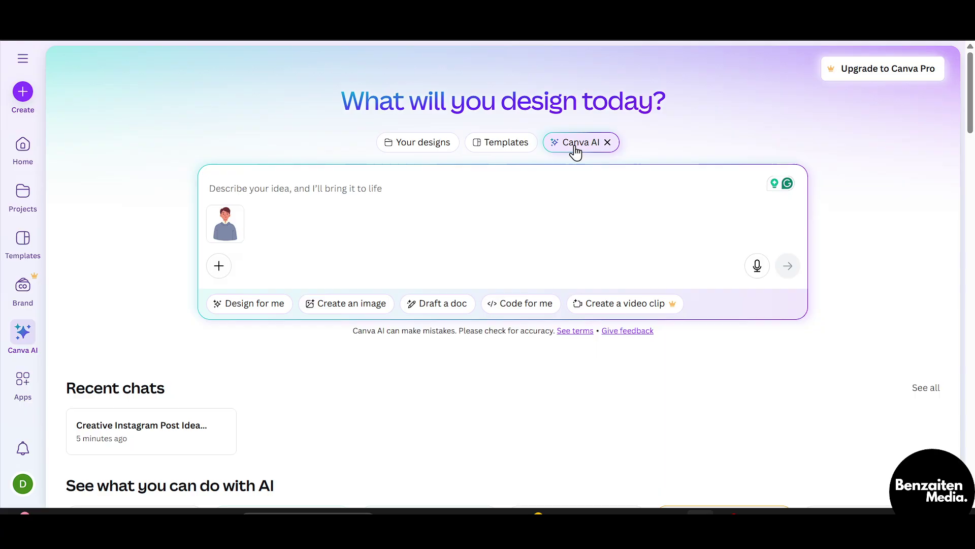
# Step: Remove the attached image from the prompt and try voice input, dismissing the microphone permission request
pyautogui.click(396, 212)
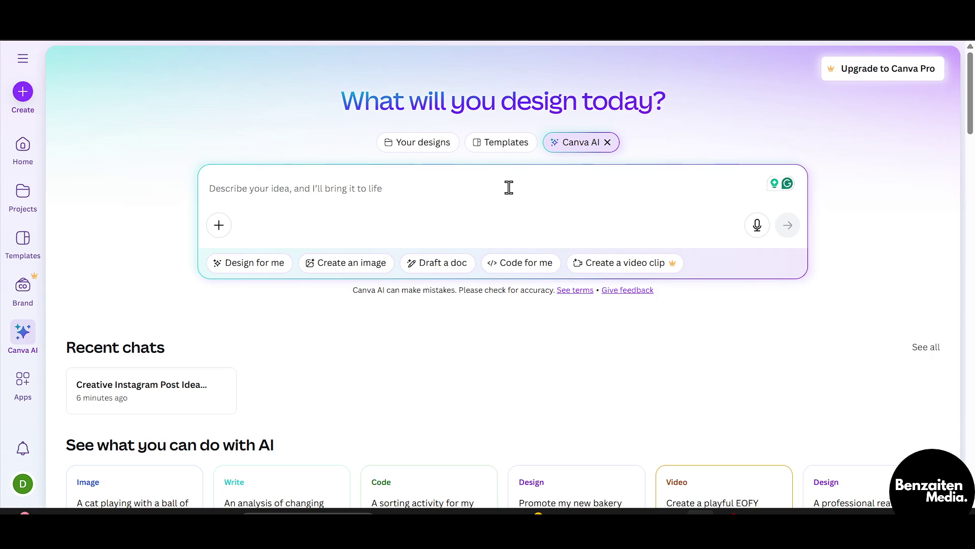
pyautogui.click(757, 226)
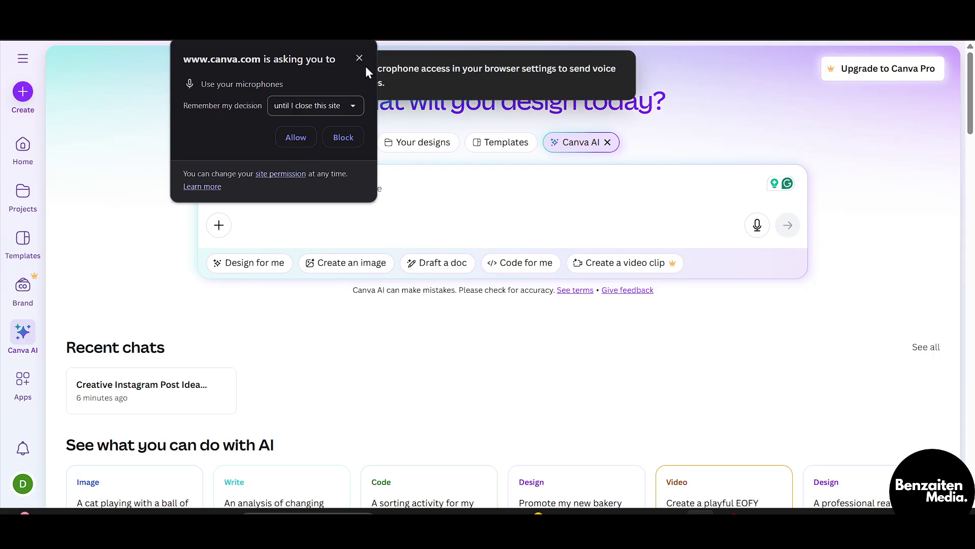
pyautogui.click(359, 58)
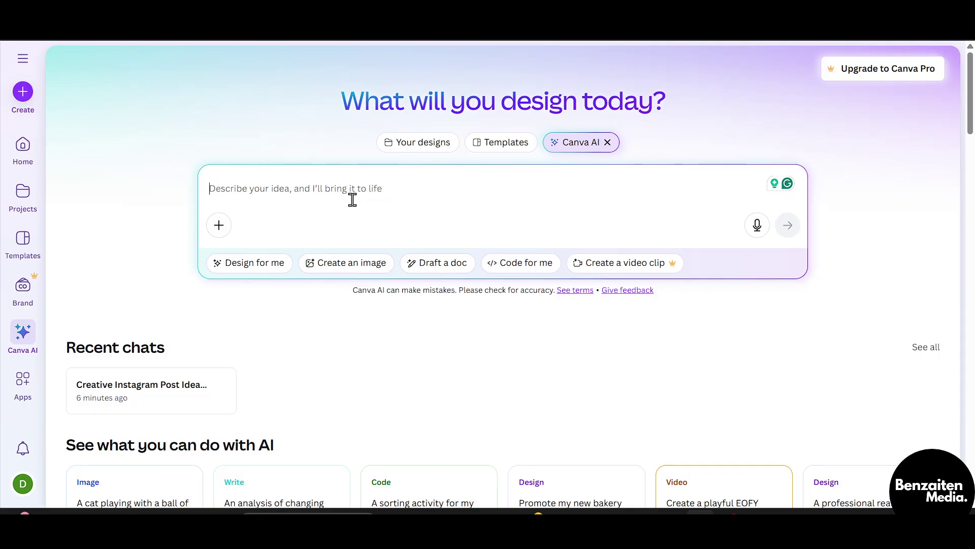
# Step: Look over the design types, What's new section and recent designs on the home page
pyautogui.scroll(-2, 407, 337)
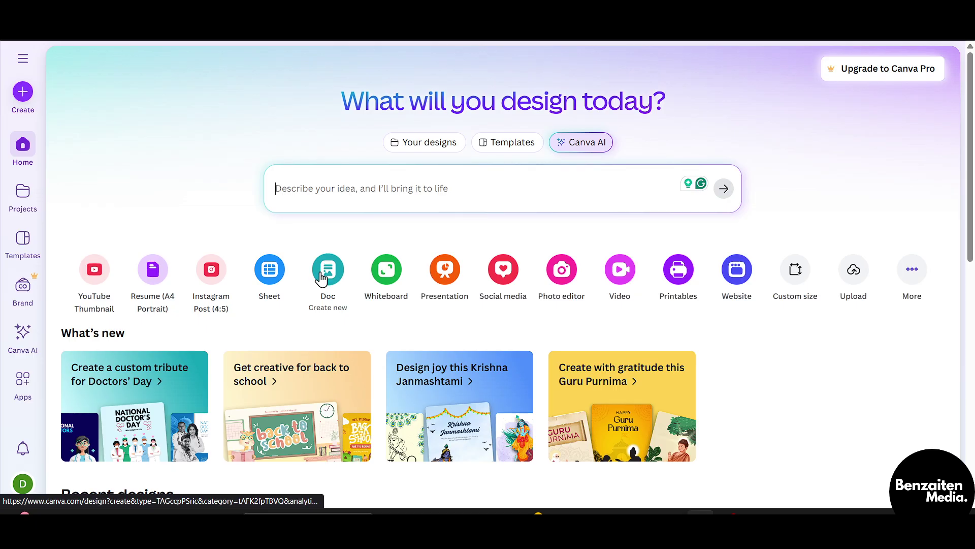
pyautogui.scroll(-6, 538, 292)
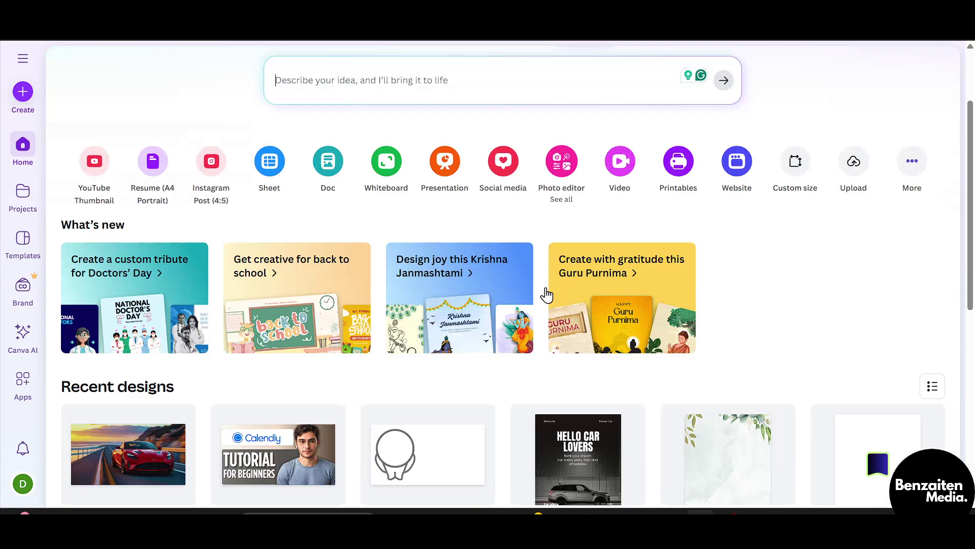
pyautogui.scroll(6, 544, 293)
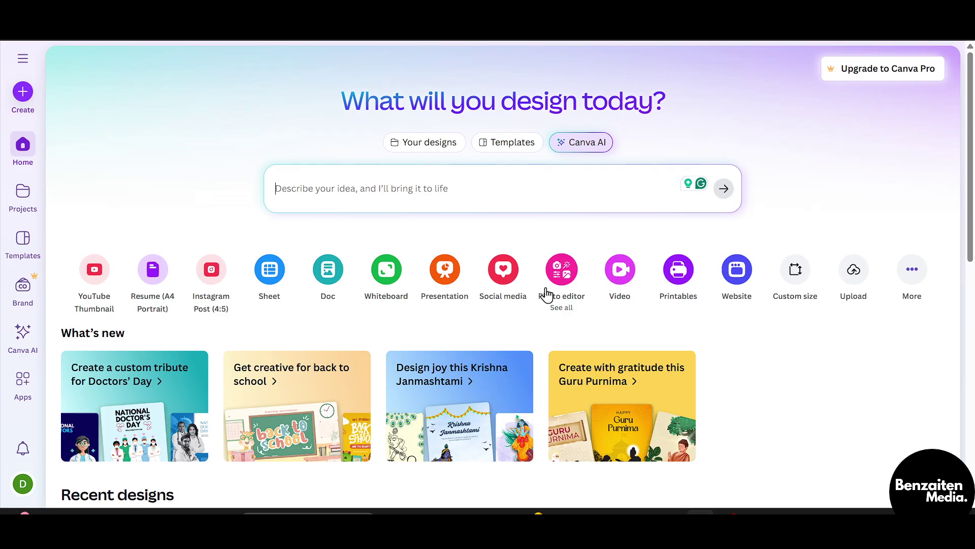